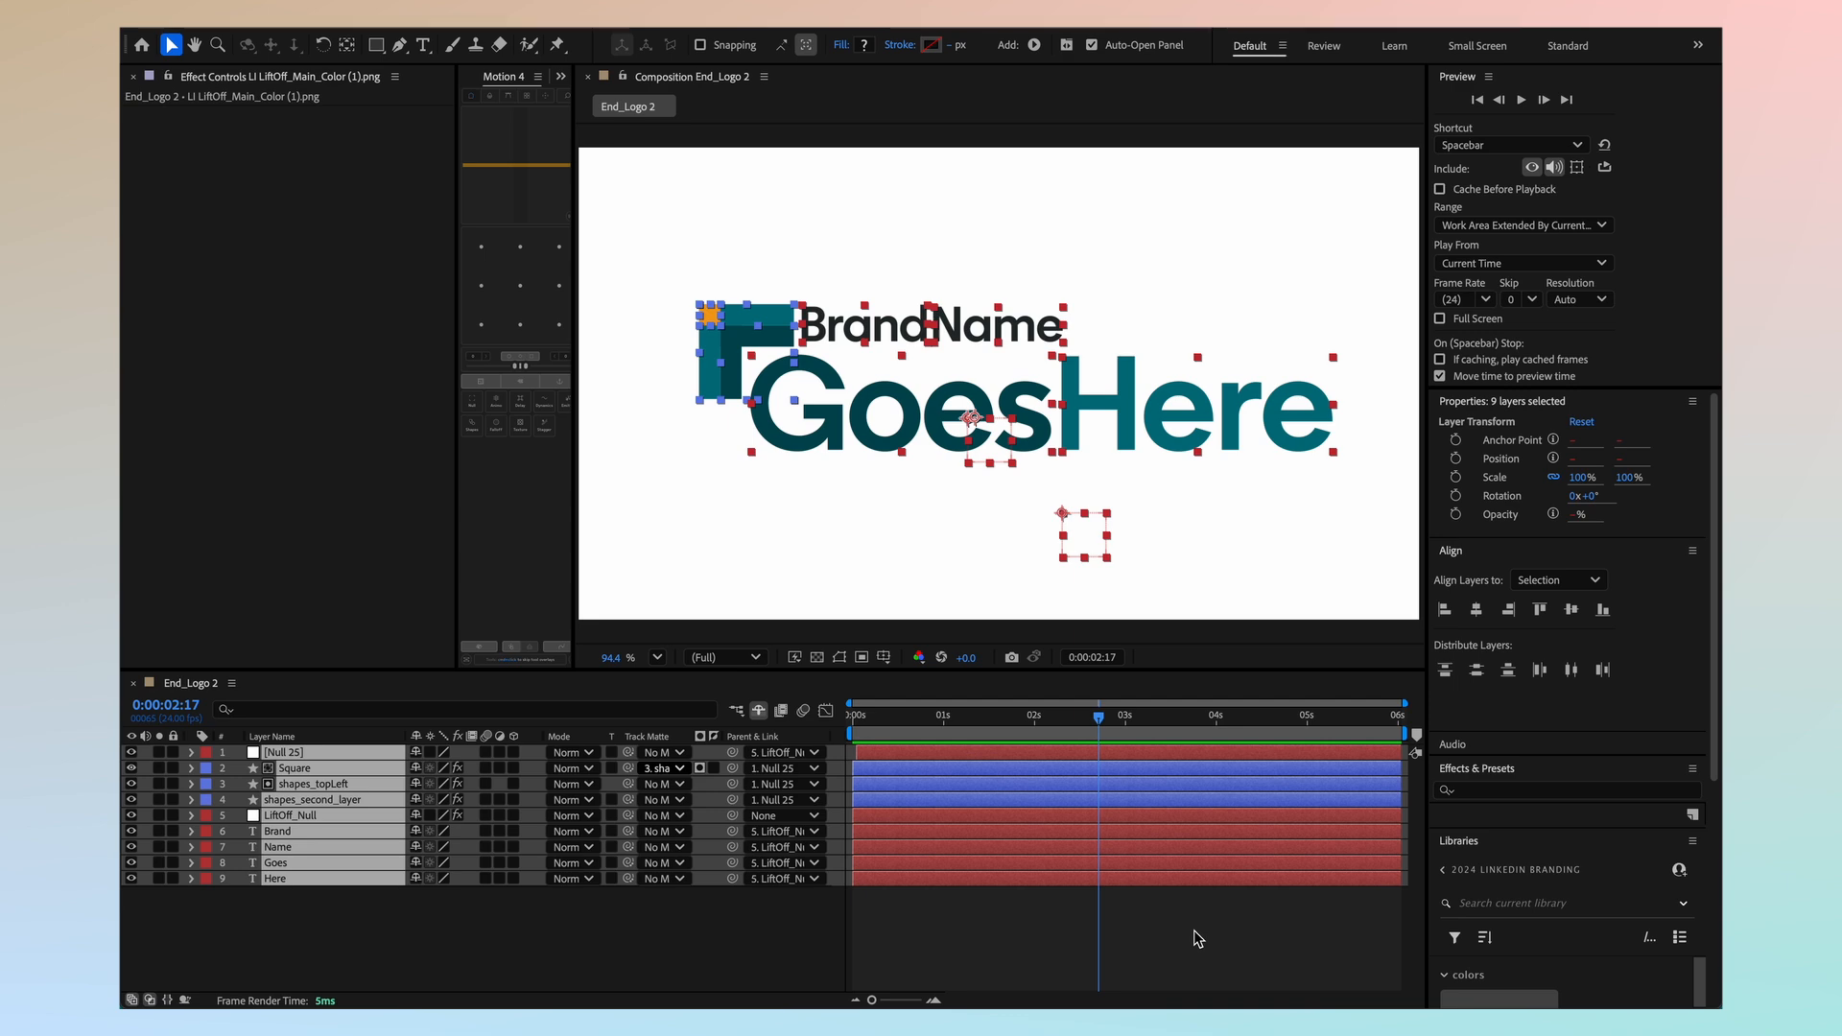
Step: Deselect all layers and preview the End_Logo 2 animation from its first frame
key(Home)
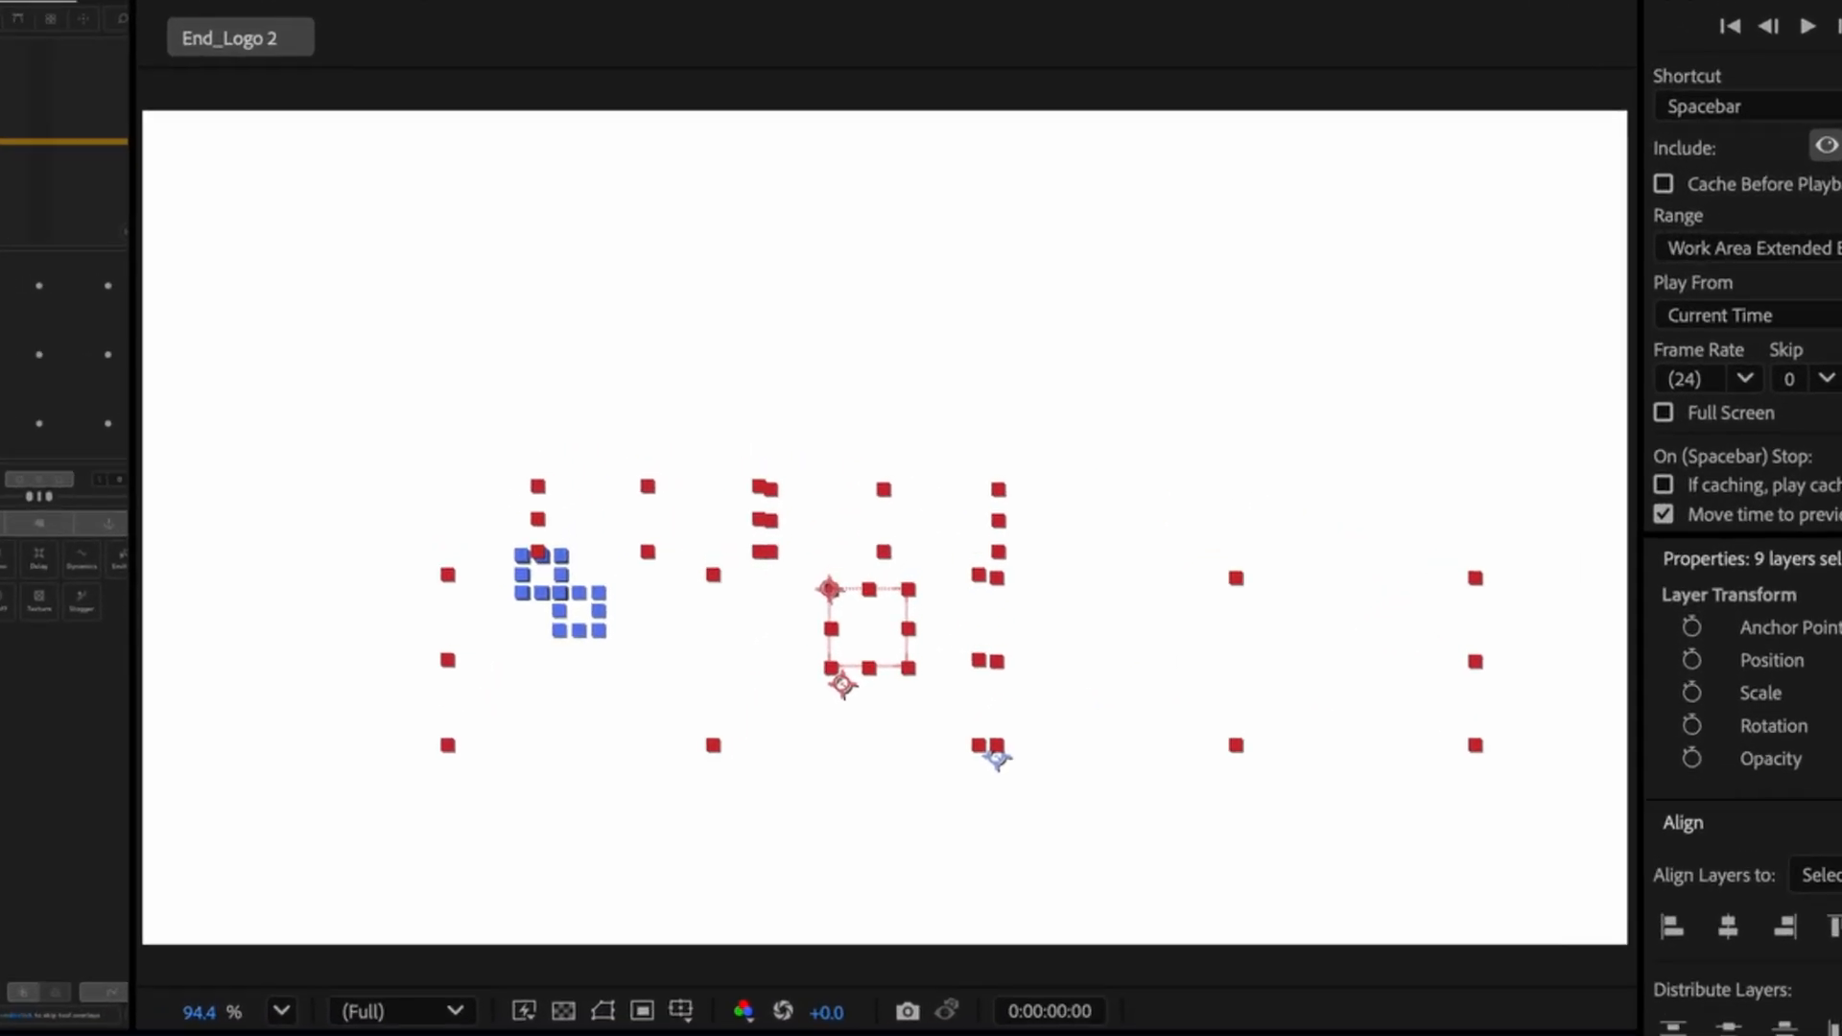
key(ctrl+shift+a)
key(space)
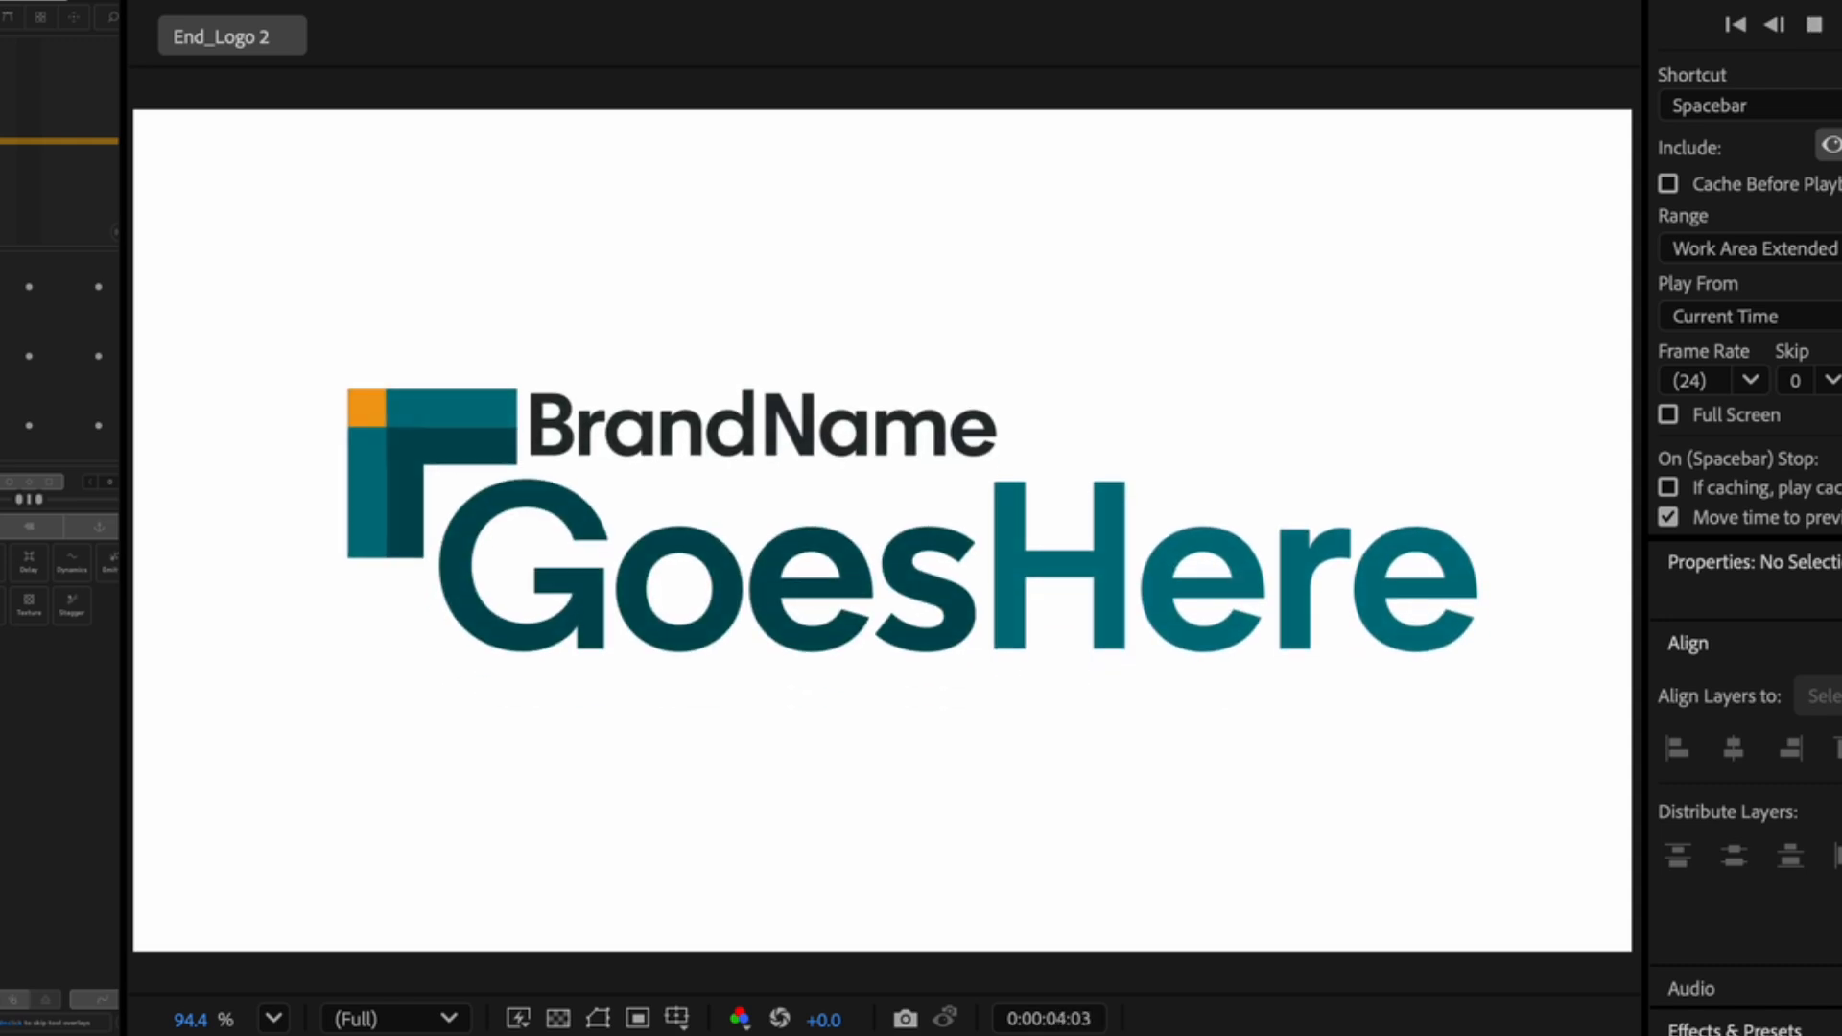
key(space)
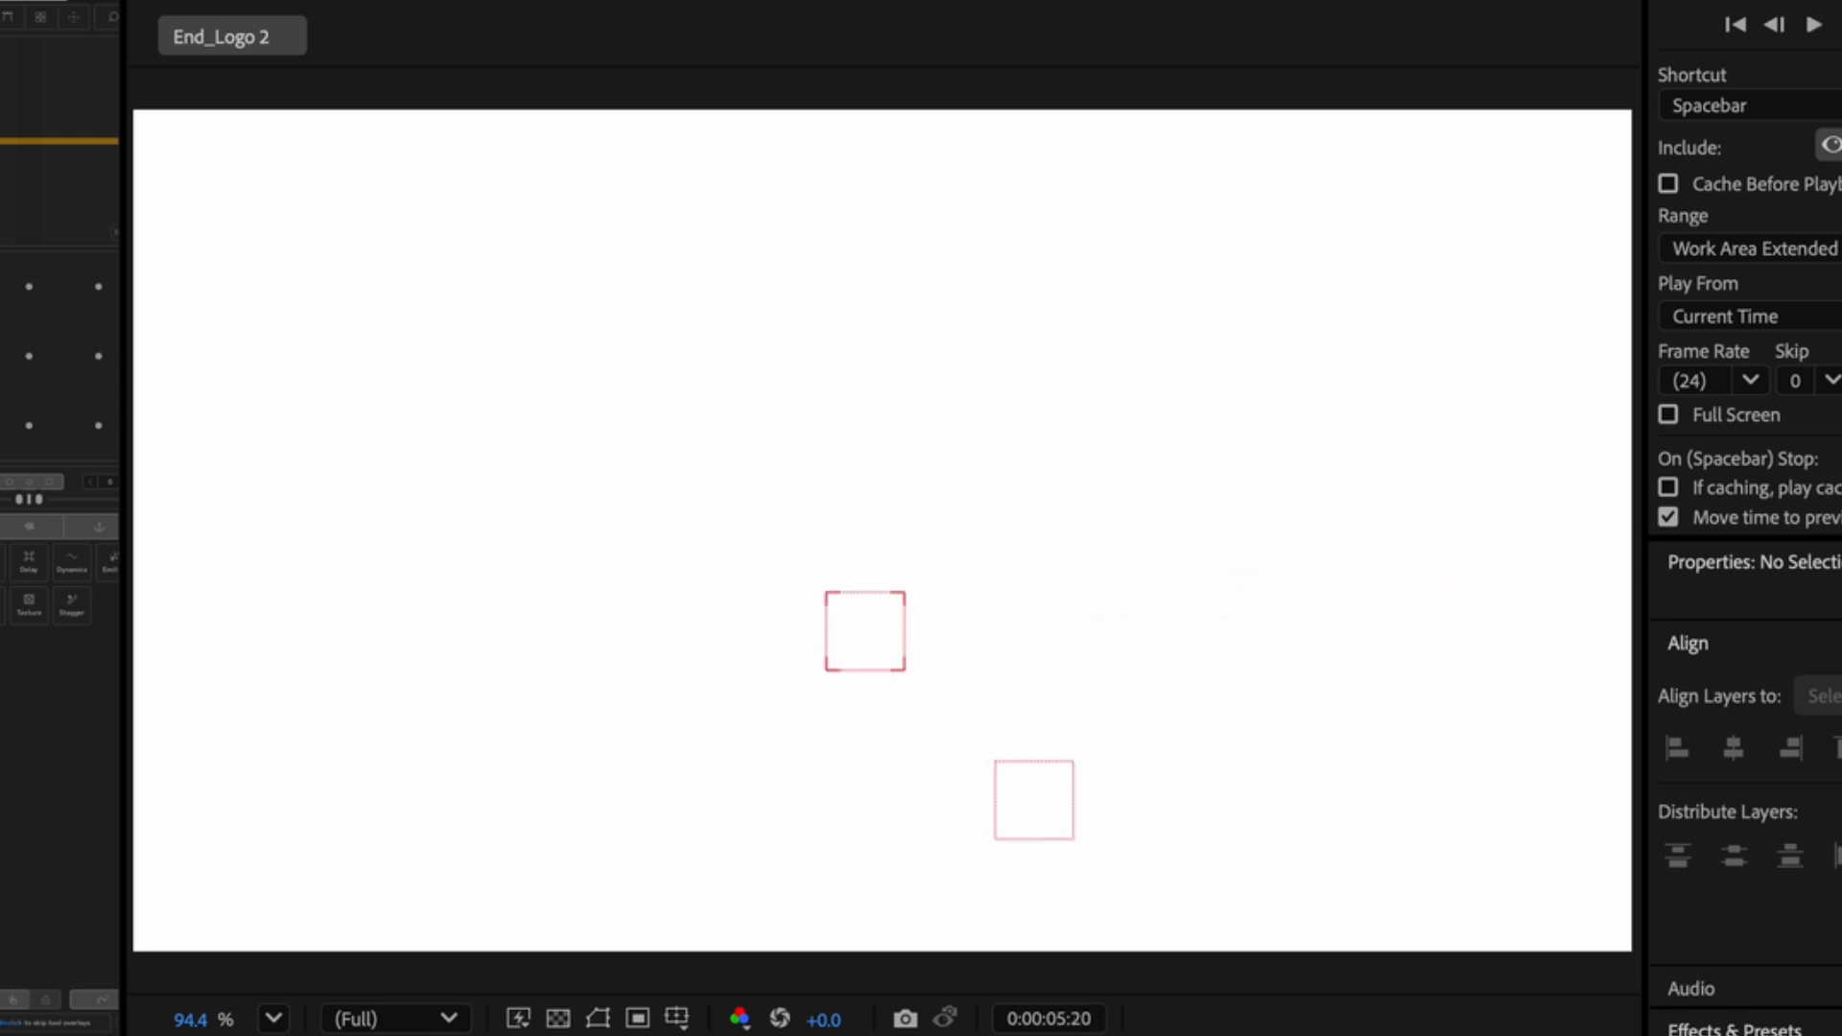
key(space)
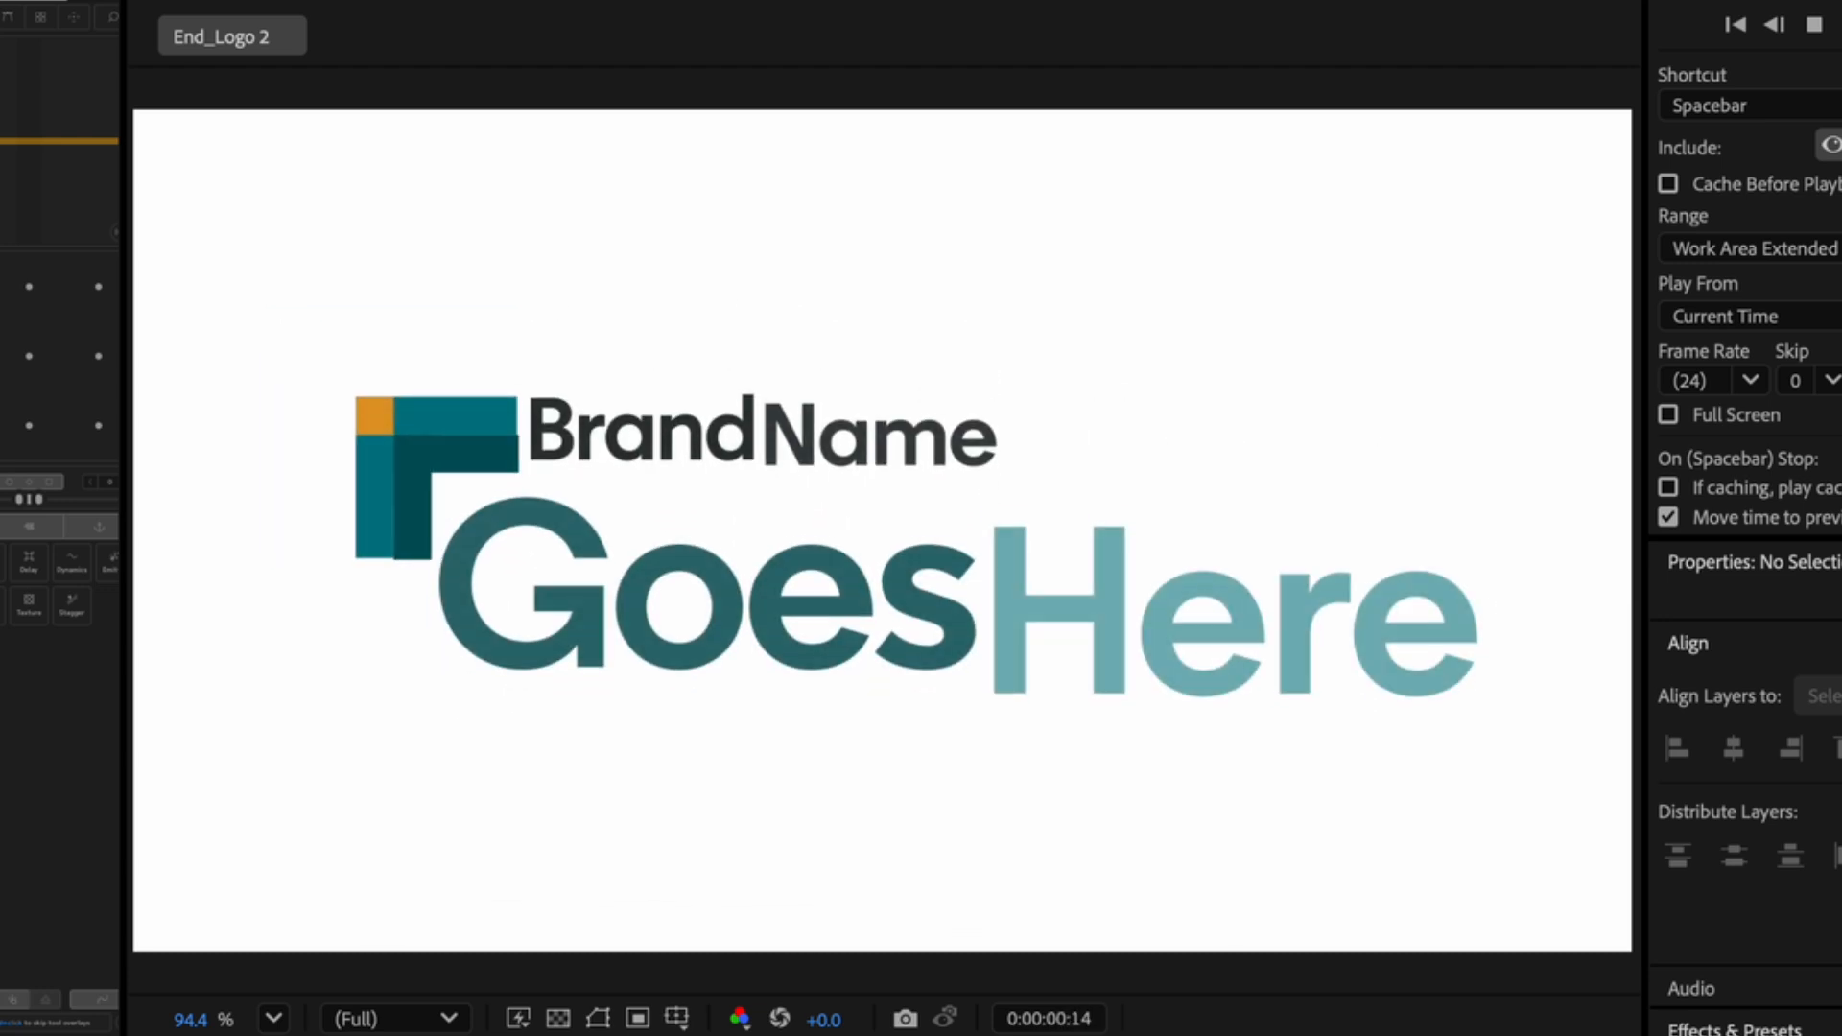
key(space)
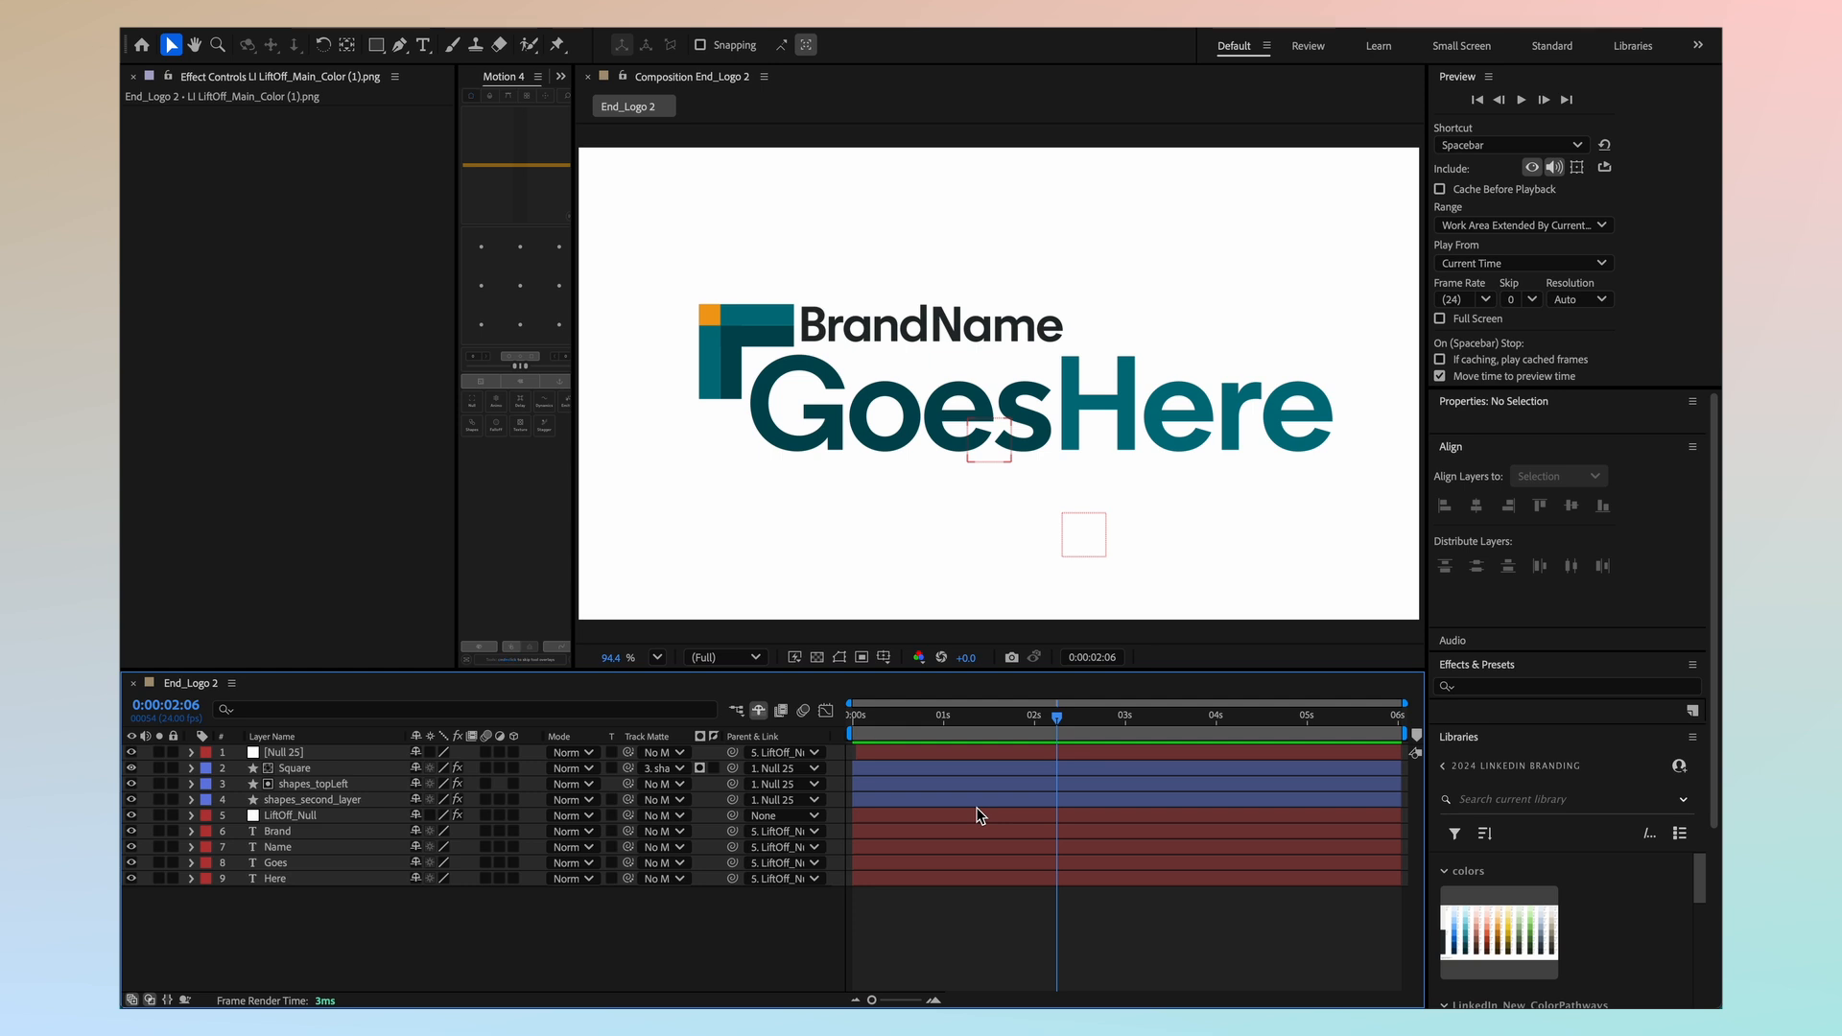
Step: Reveal the keyframed properties of all layers and select the Animate slider keyframes on LiftOff_Null
key(ctrl+a)
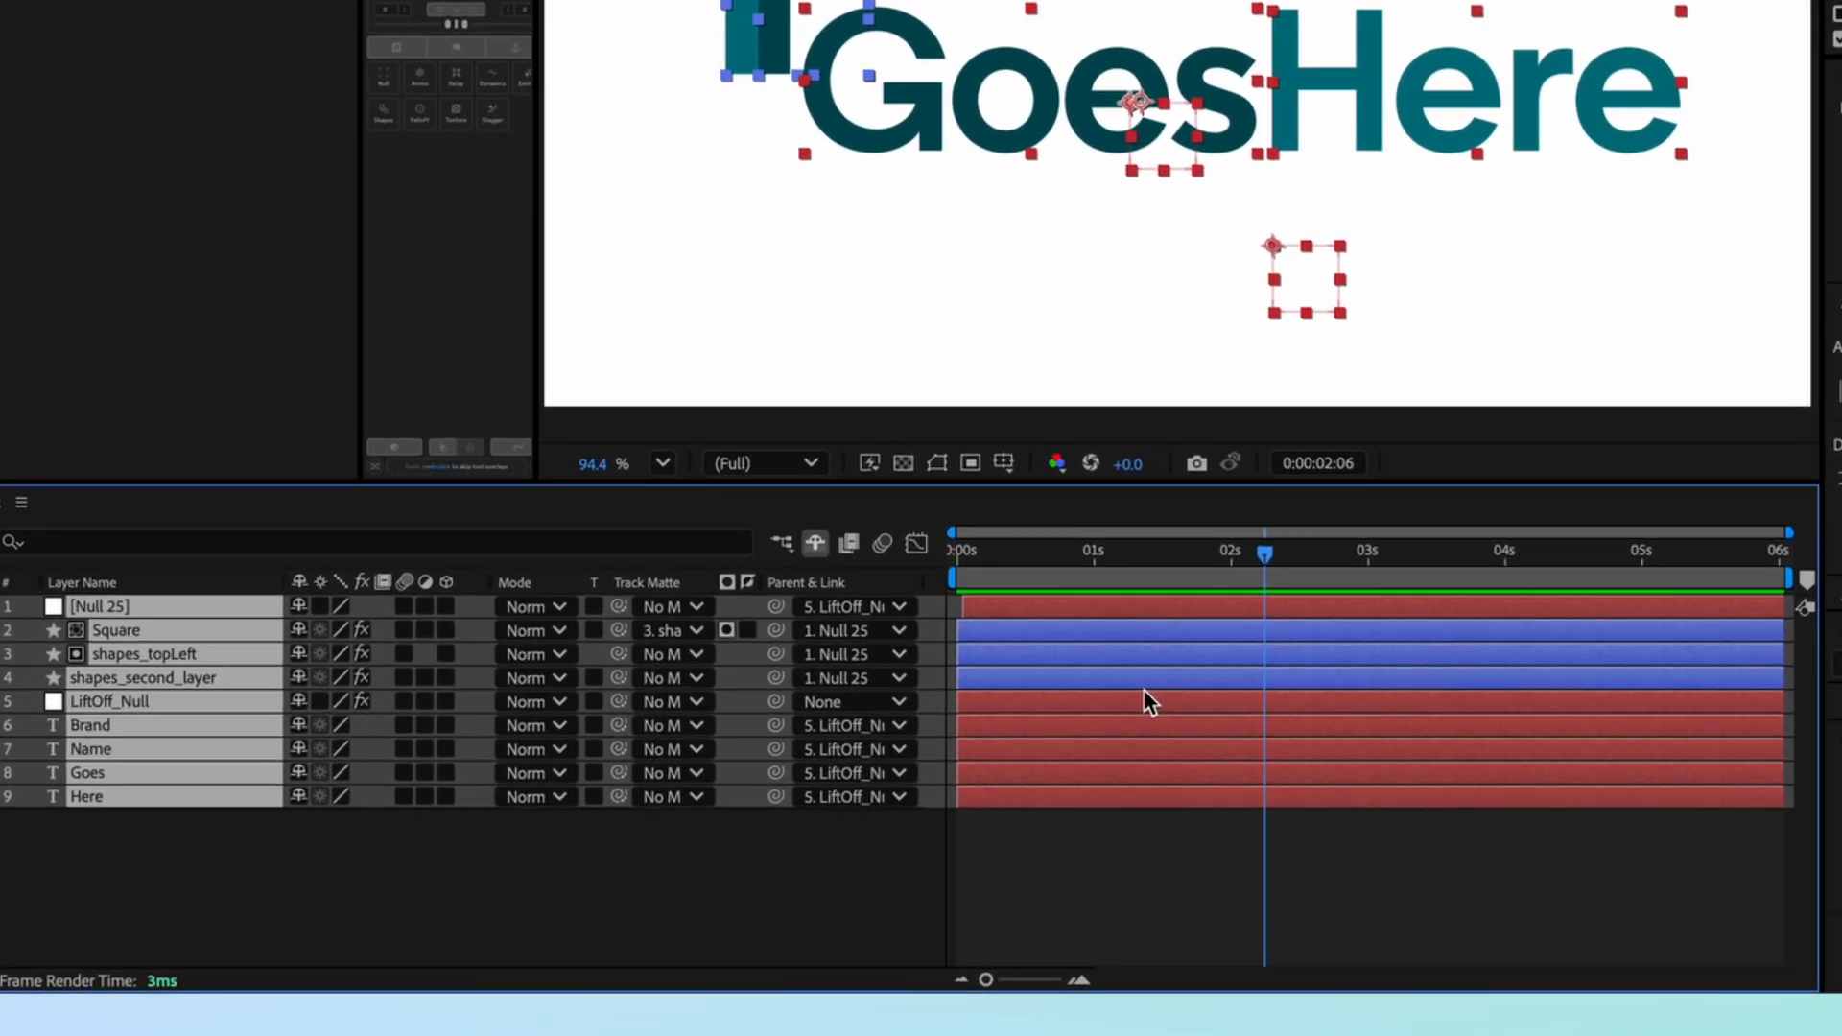
key(u)
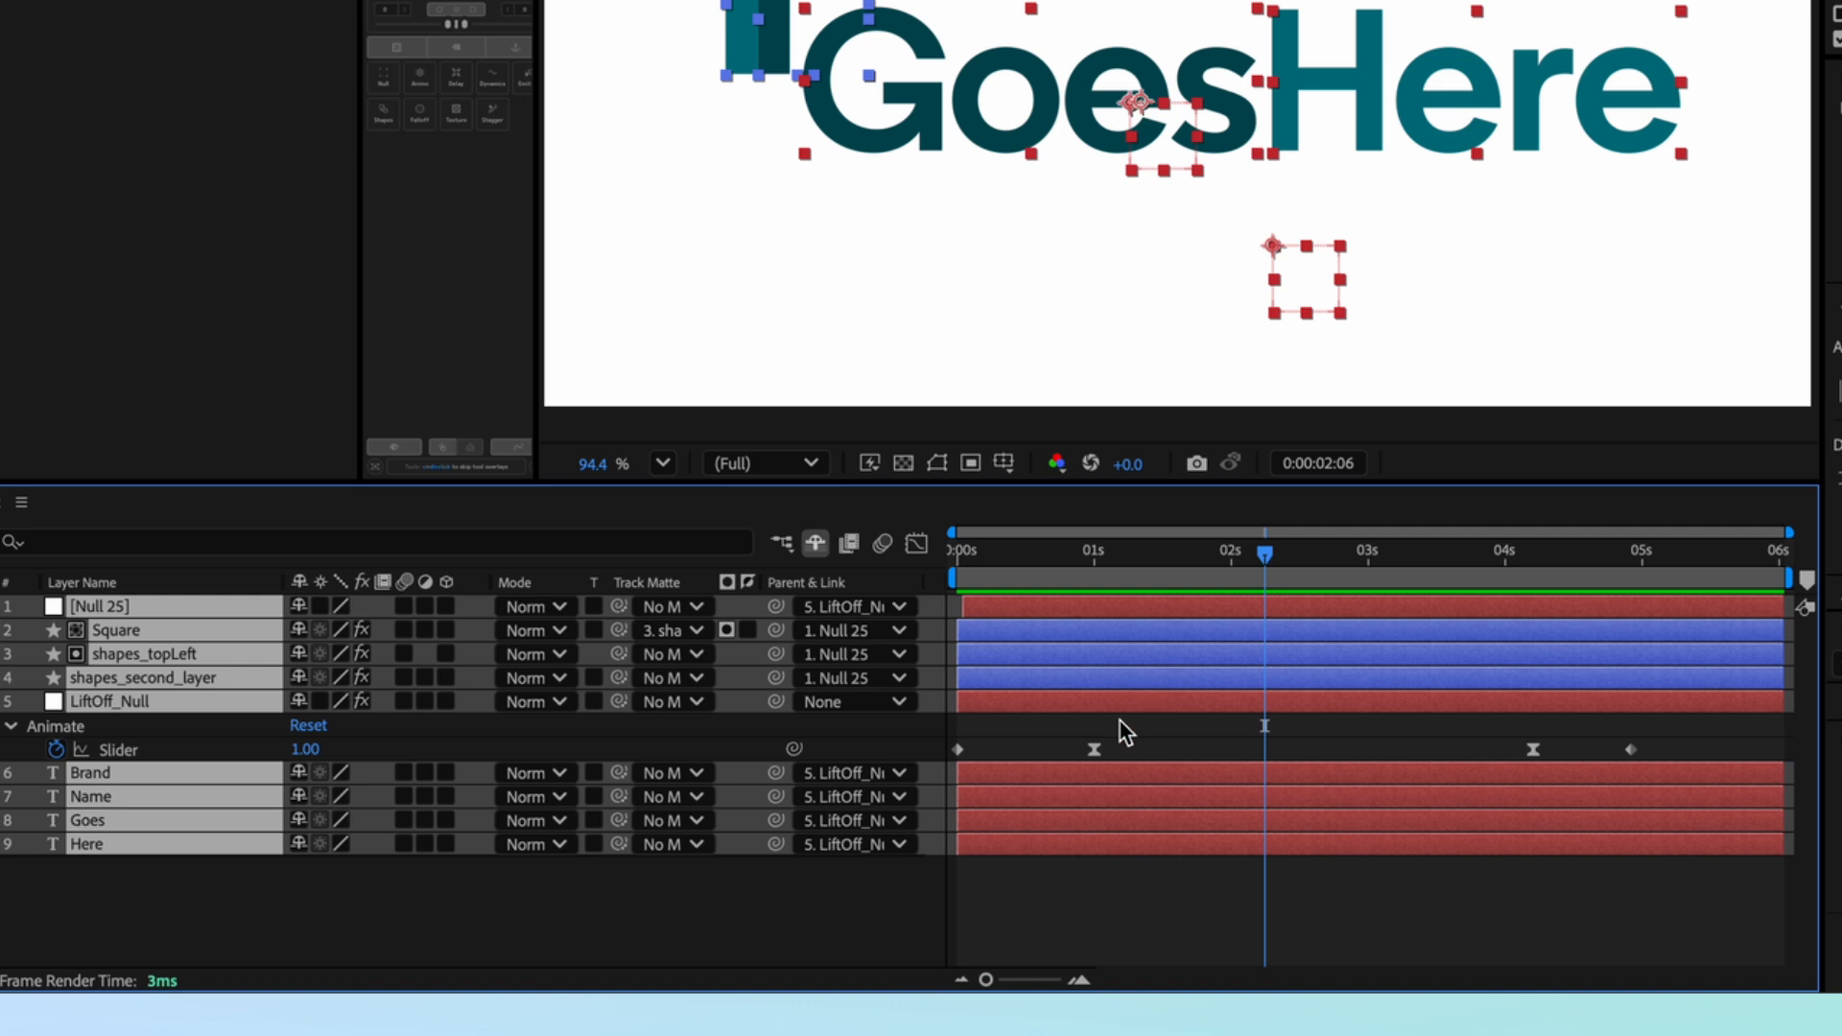
click(1122, 731)
click(100, 700)
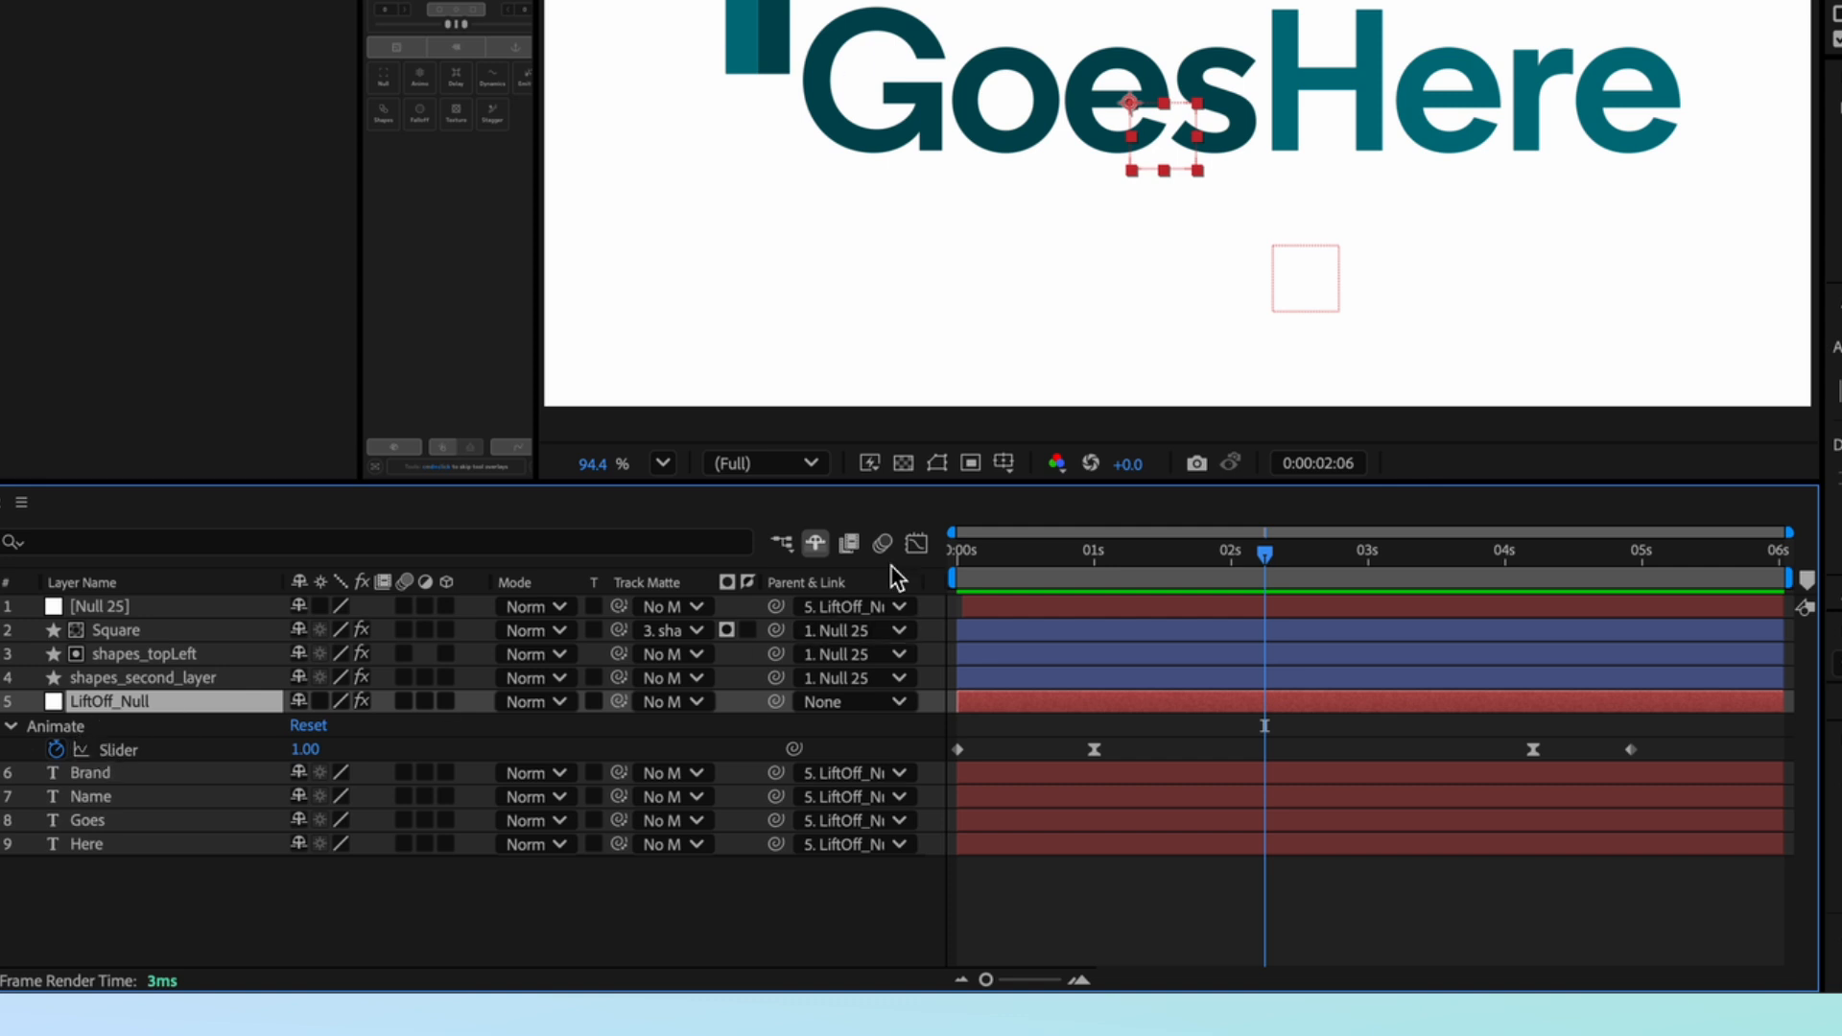
click(171, 753)
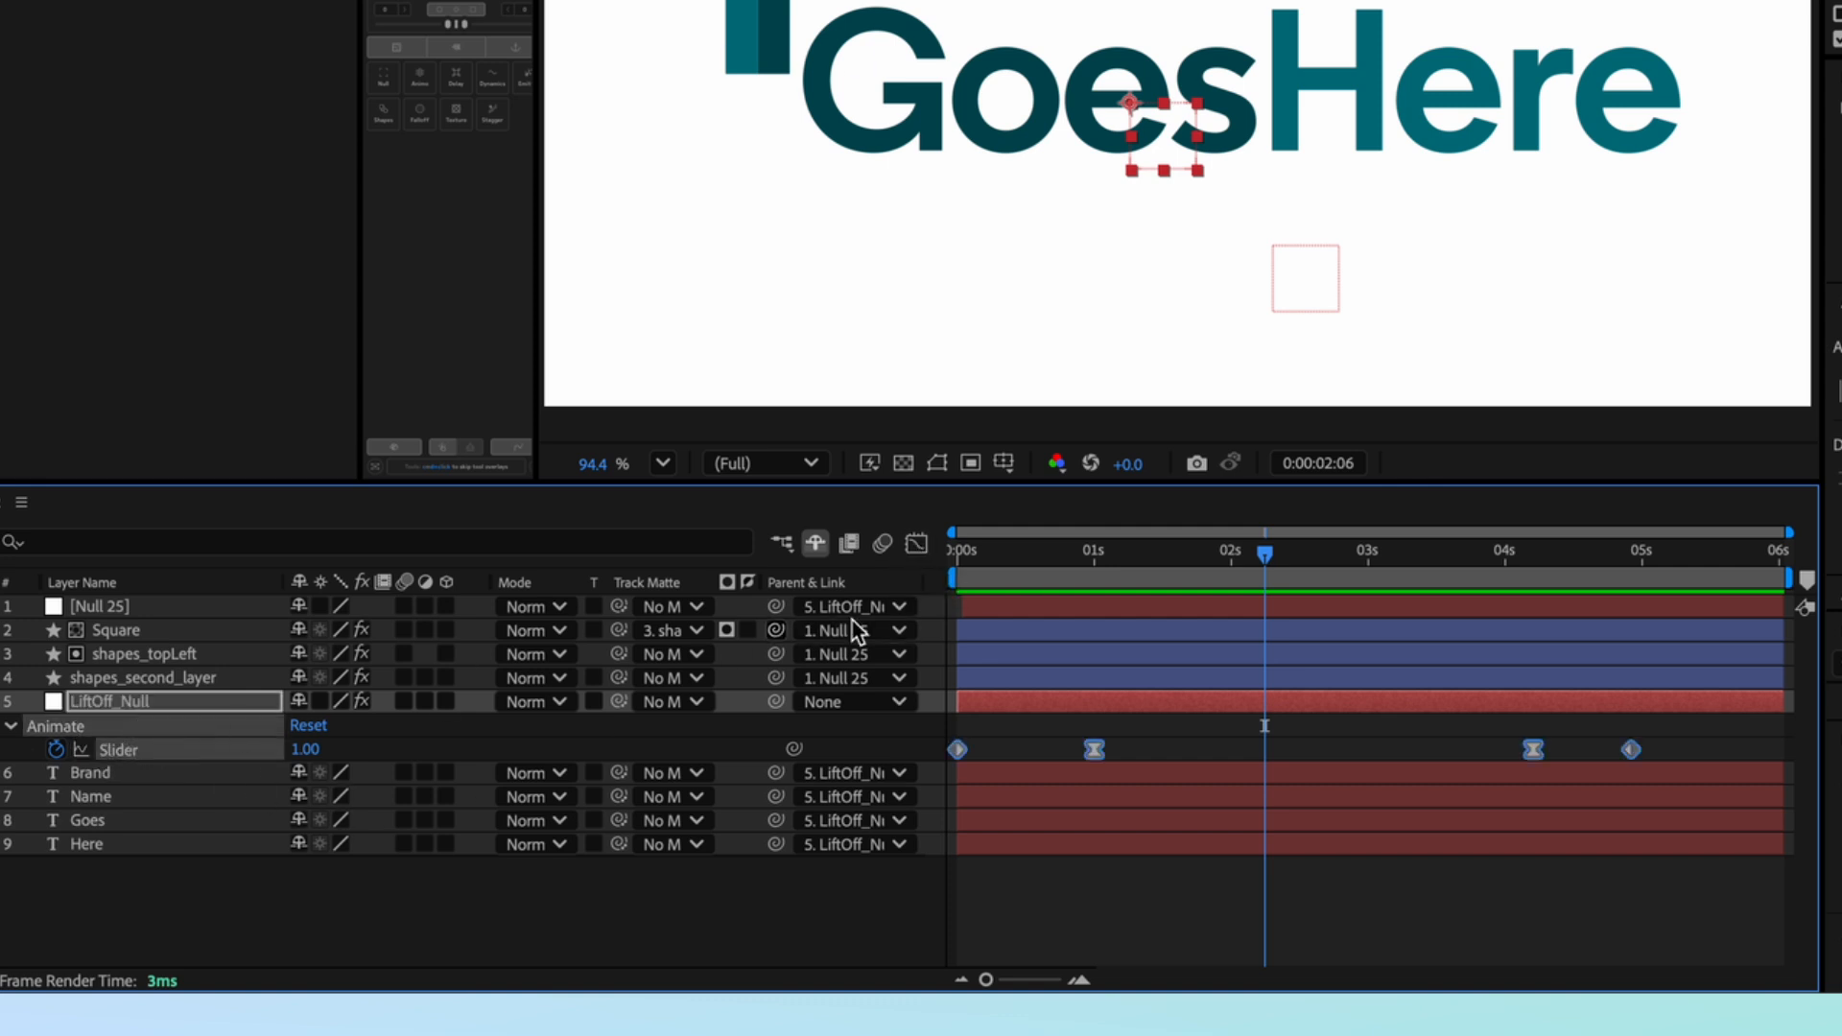
Step: Display the Brand layer's expressions in the timeline and open its Position expression
click(916, 543)
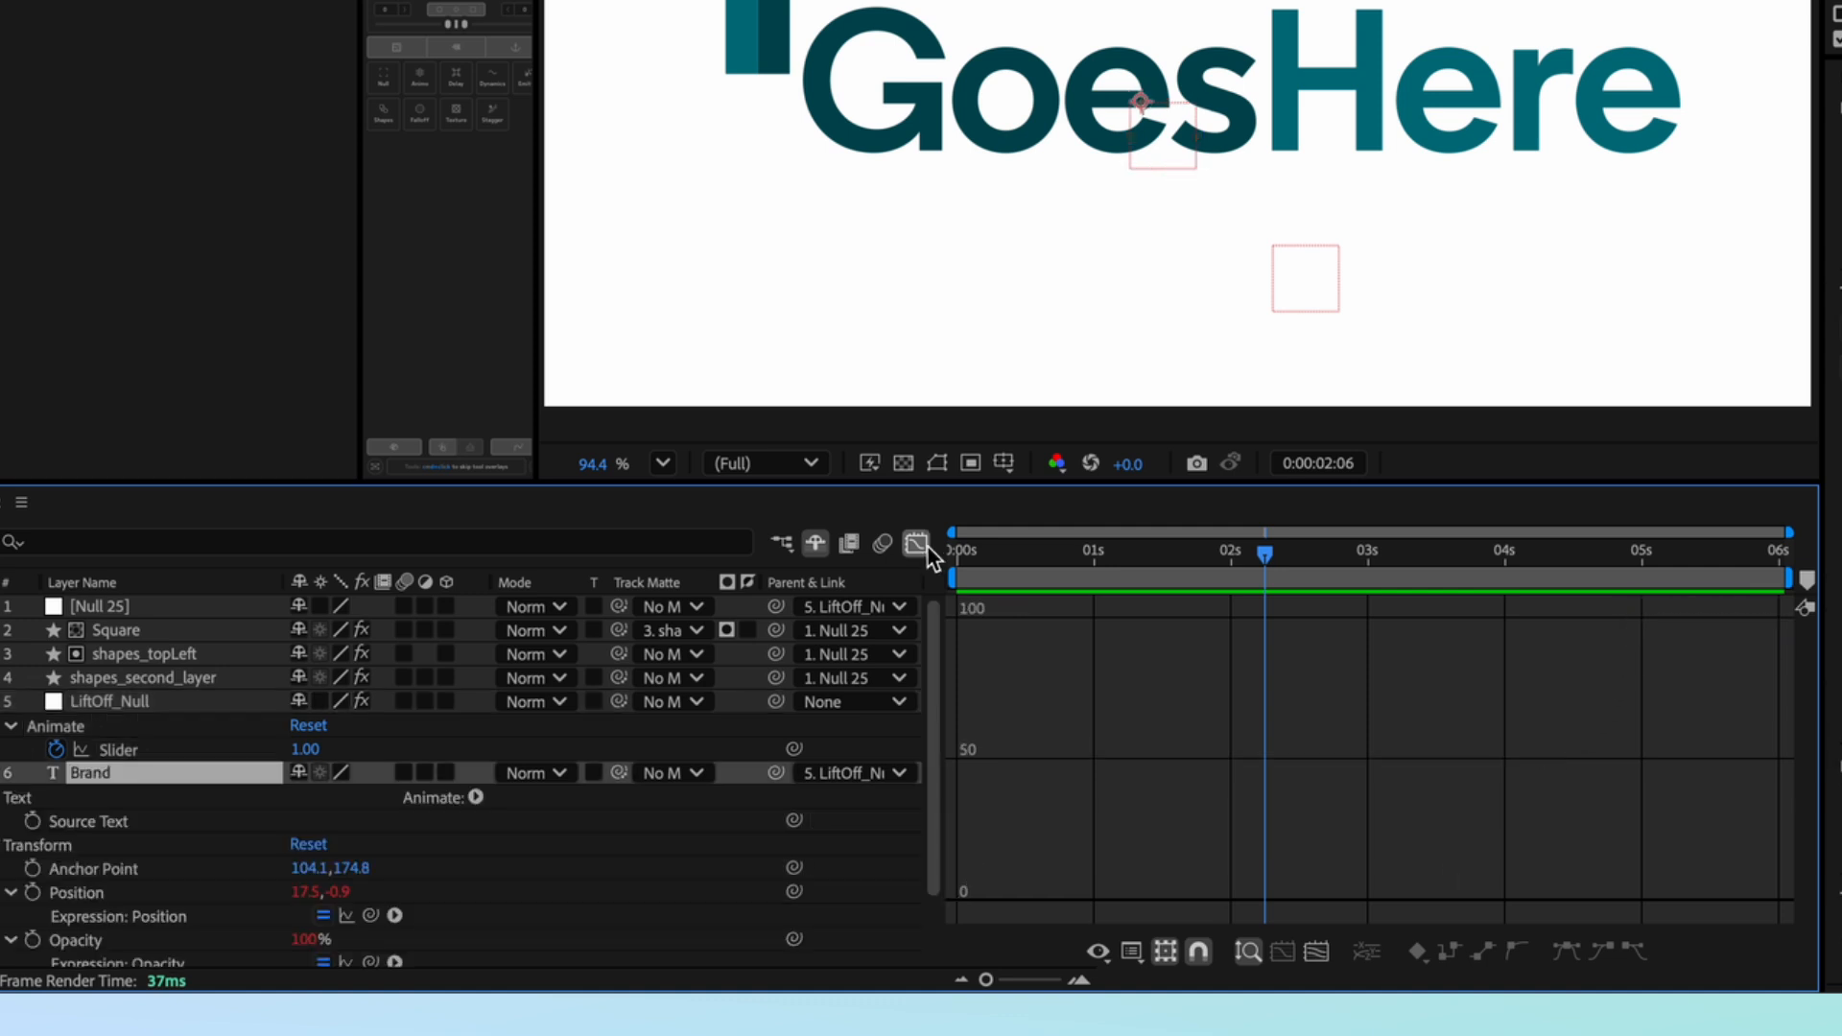
click(921, 543)
scroll(1109, 847, down, 3)
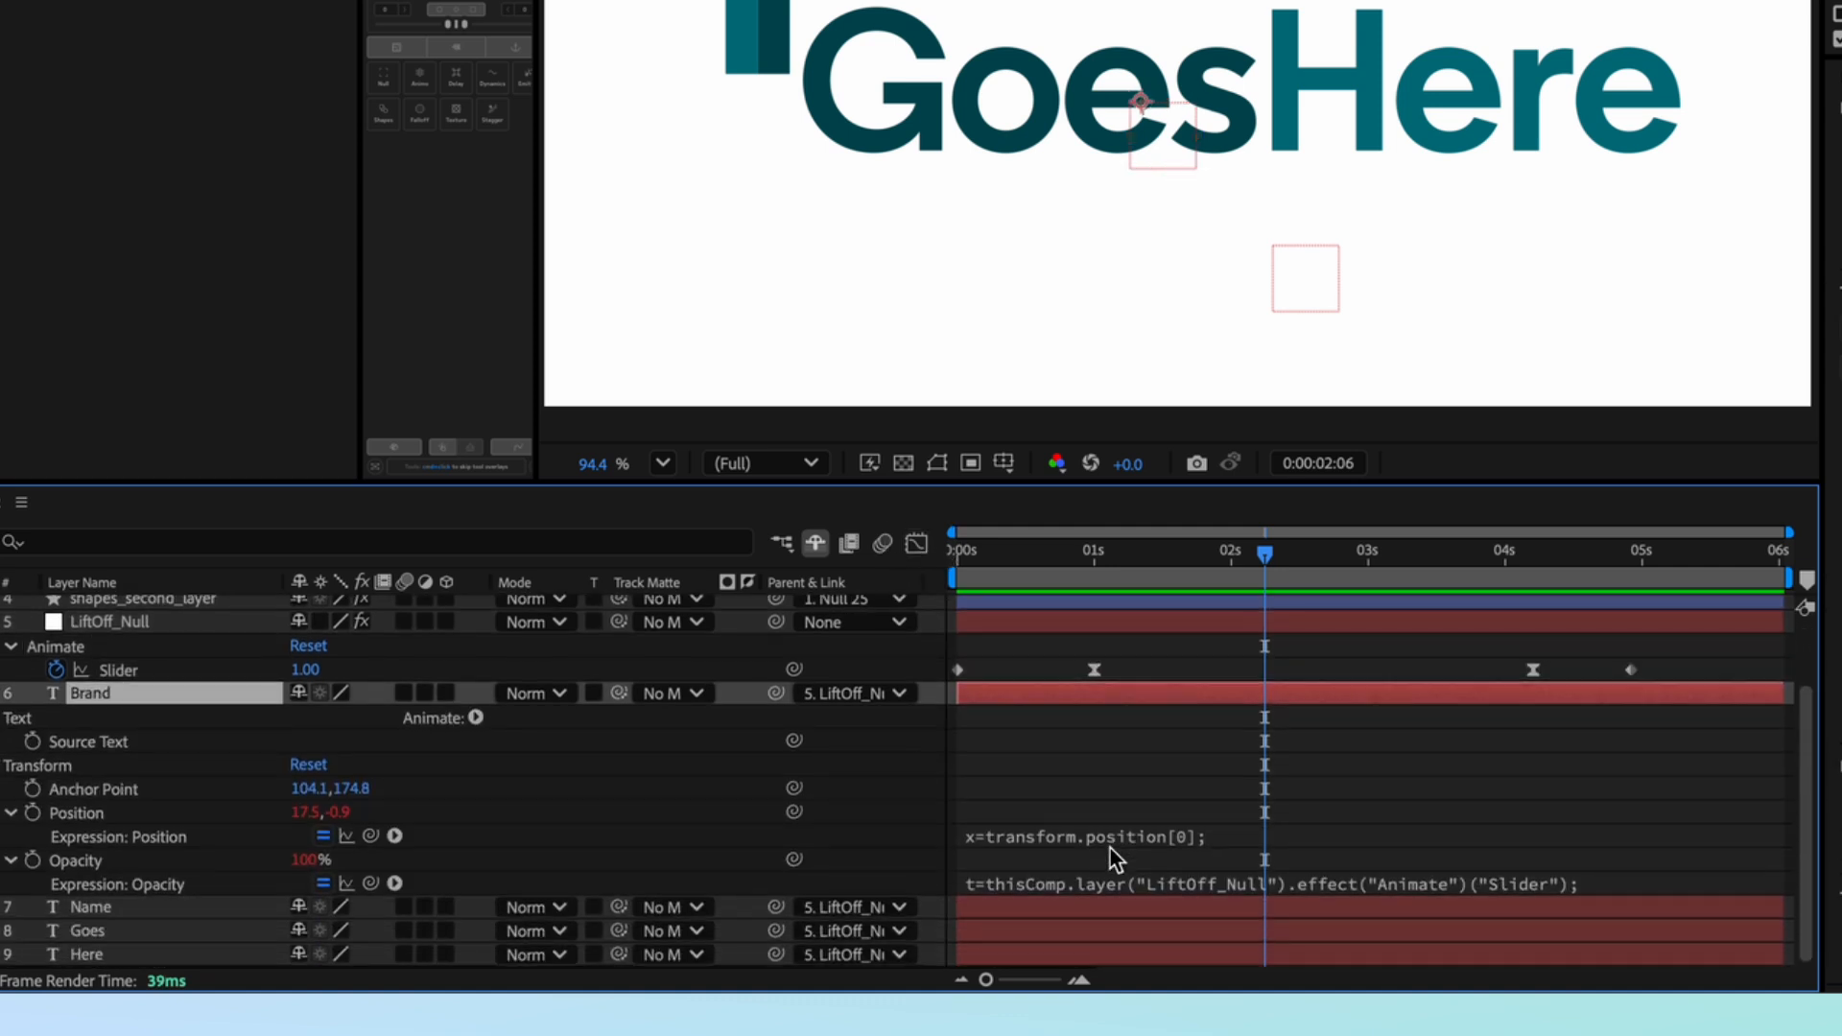
click(1094, 840)
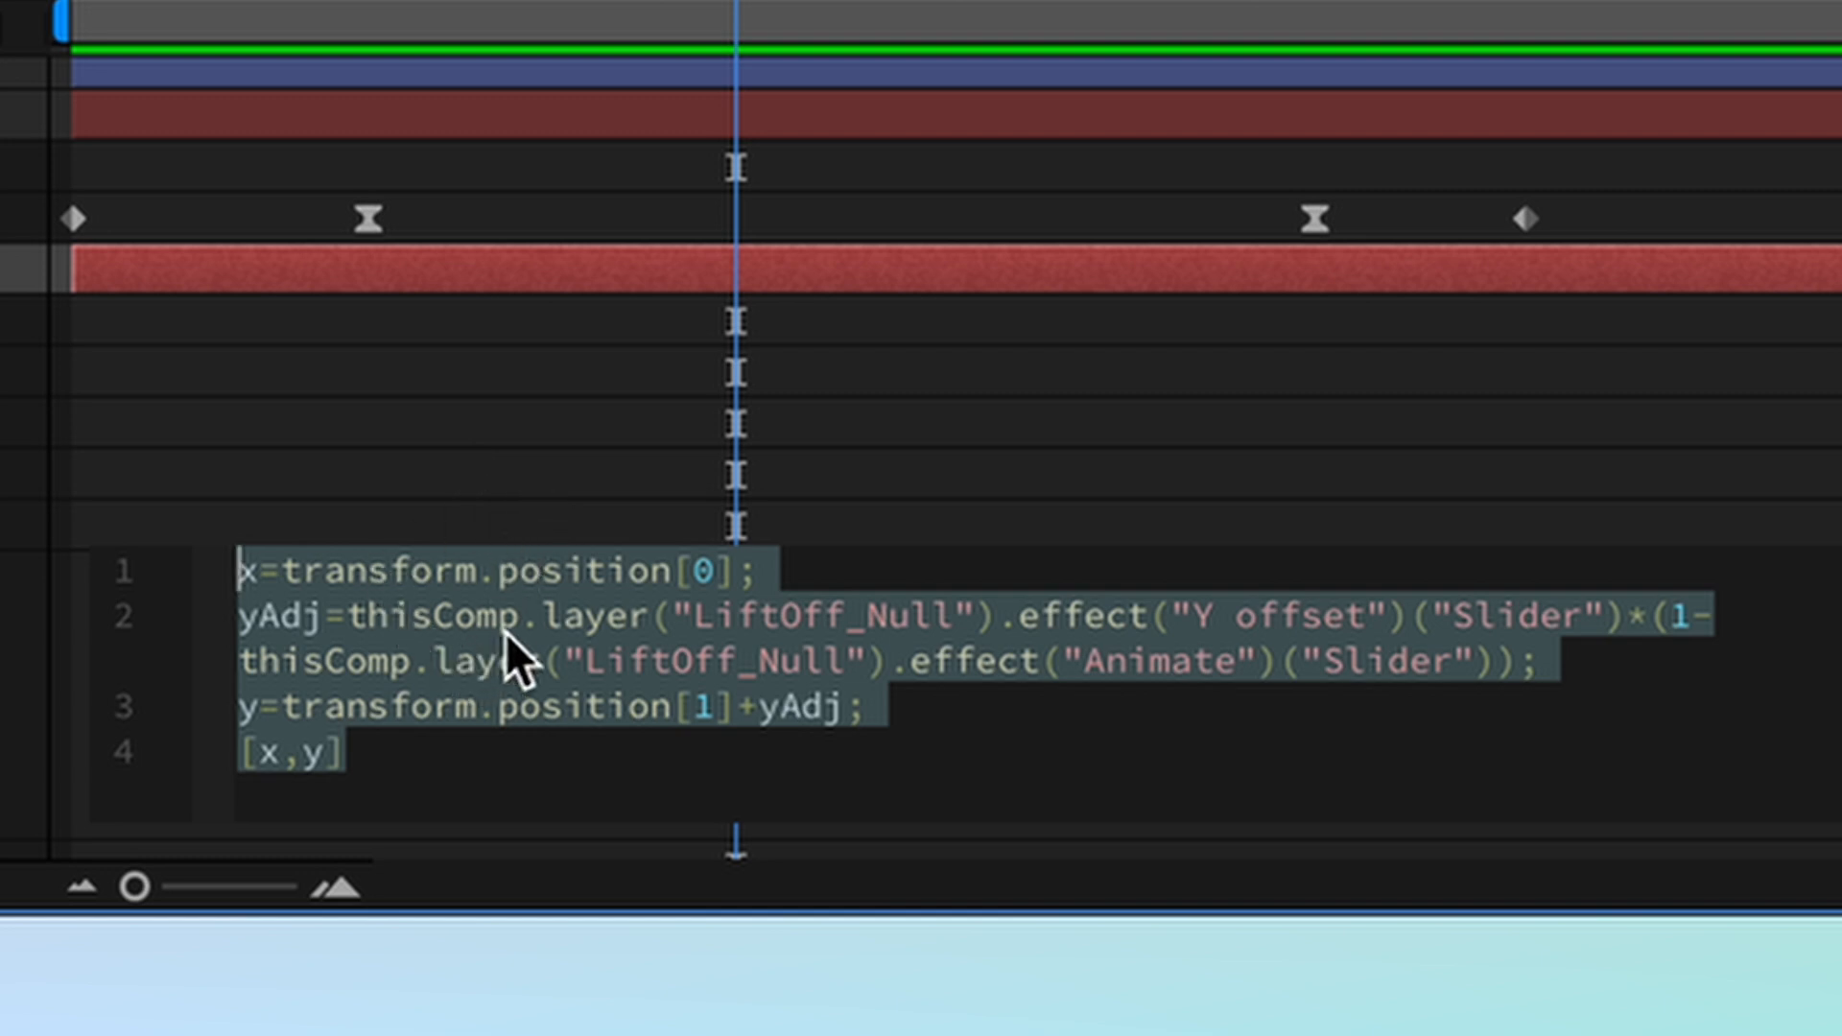
Step: Examine LiftOff_Null's slider effects alongside the Brand layer's Position and Opacity expressions
click(562, 625)
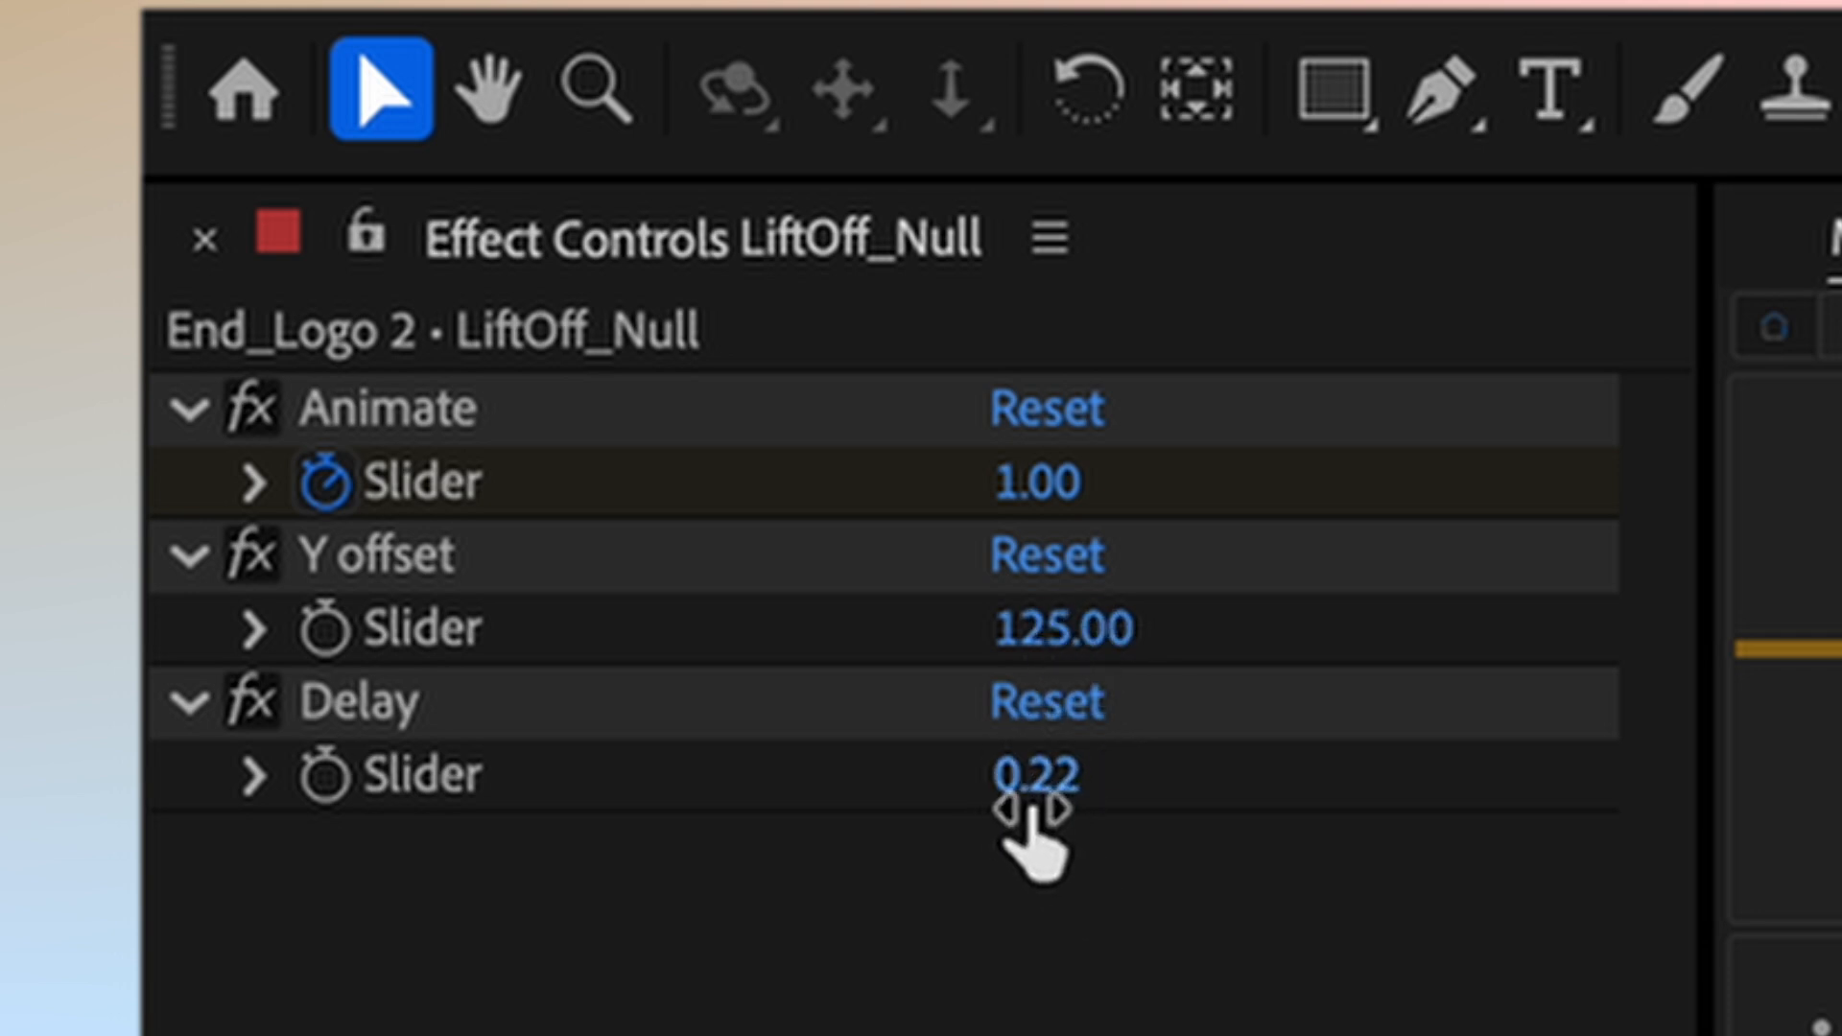
click(698, 768)
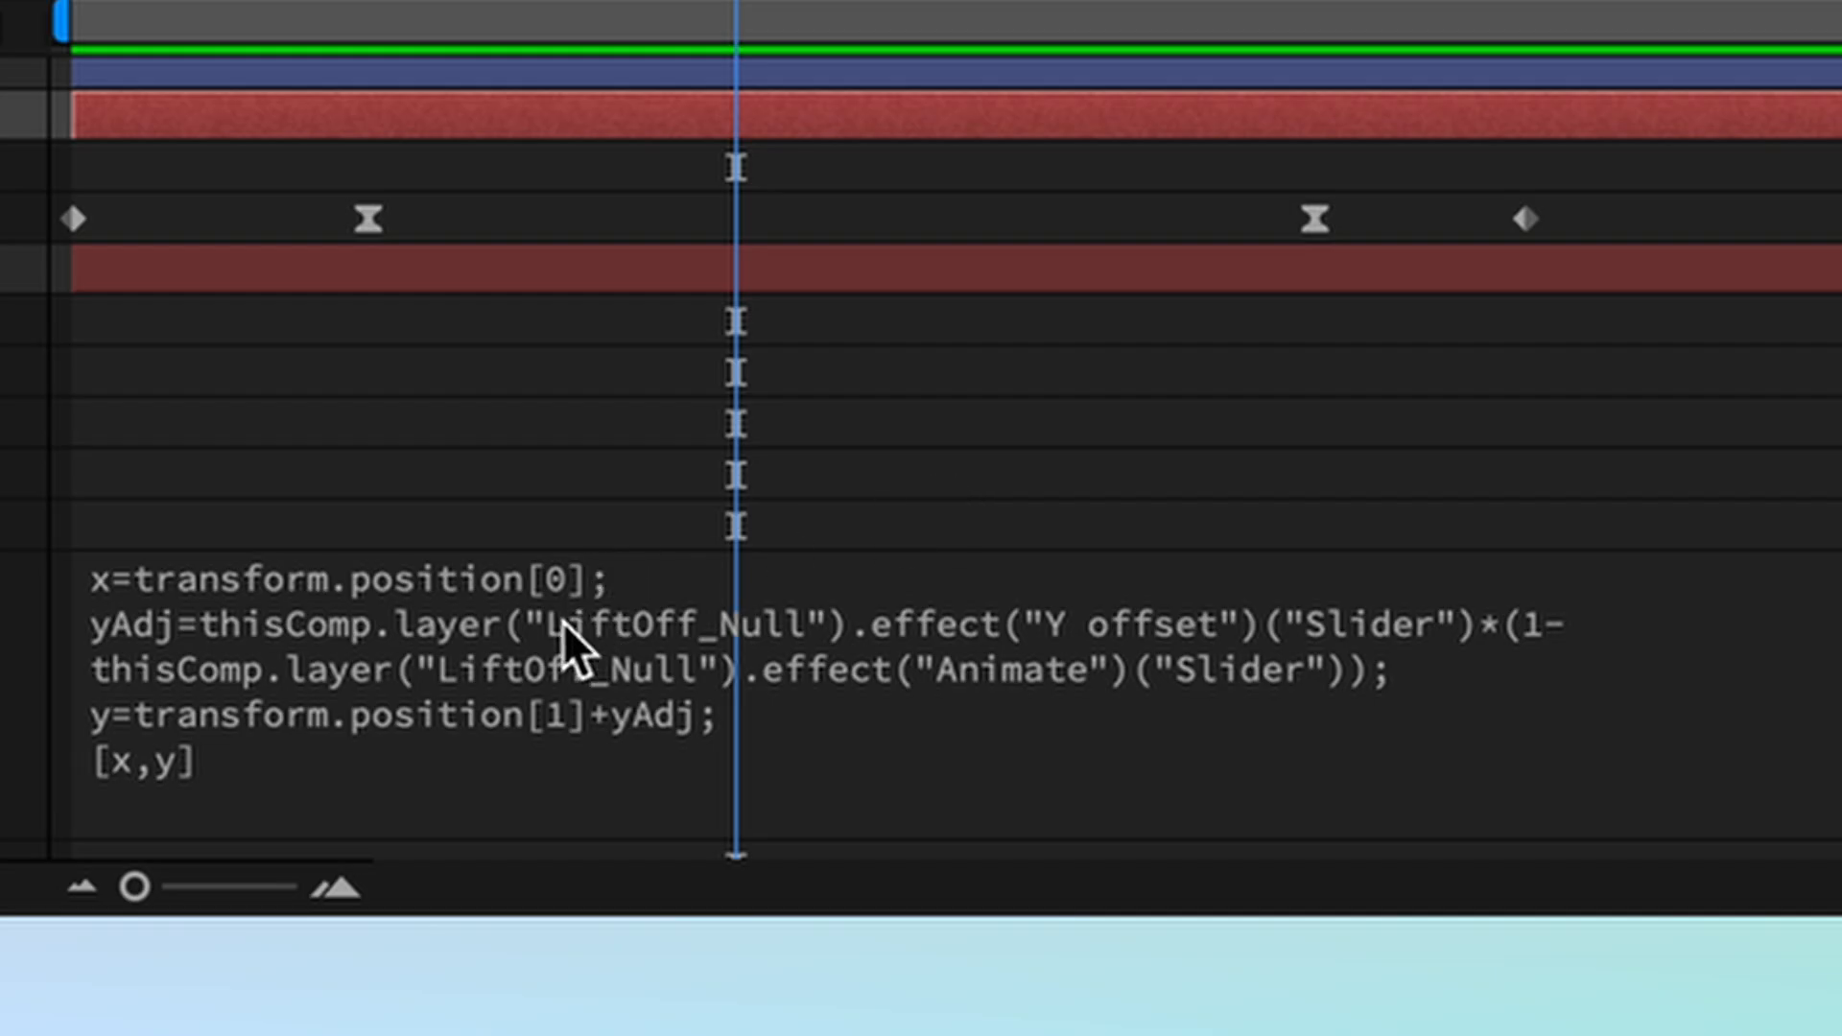
click(564, 628)
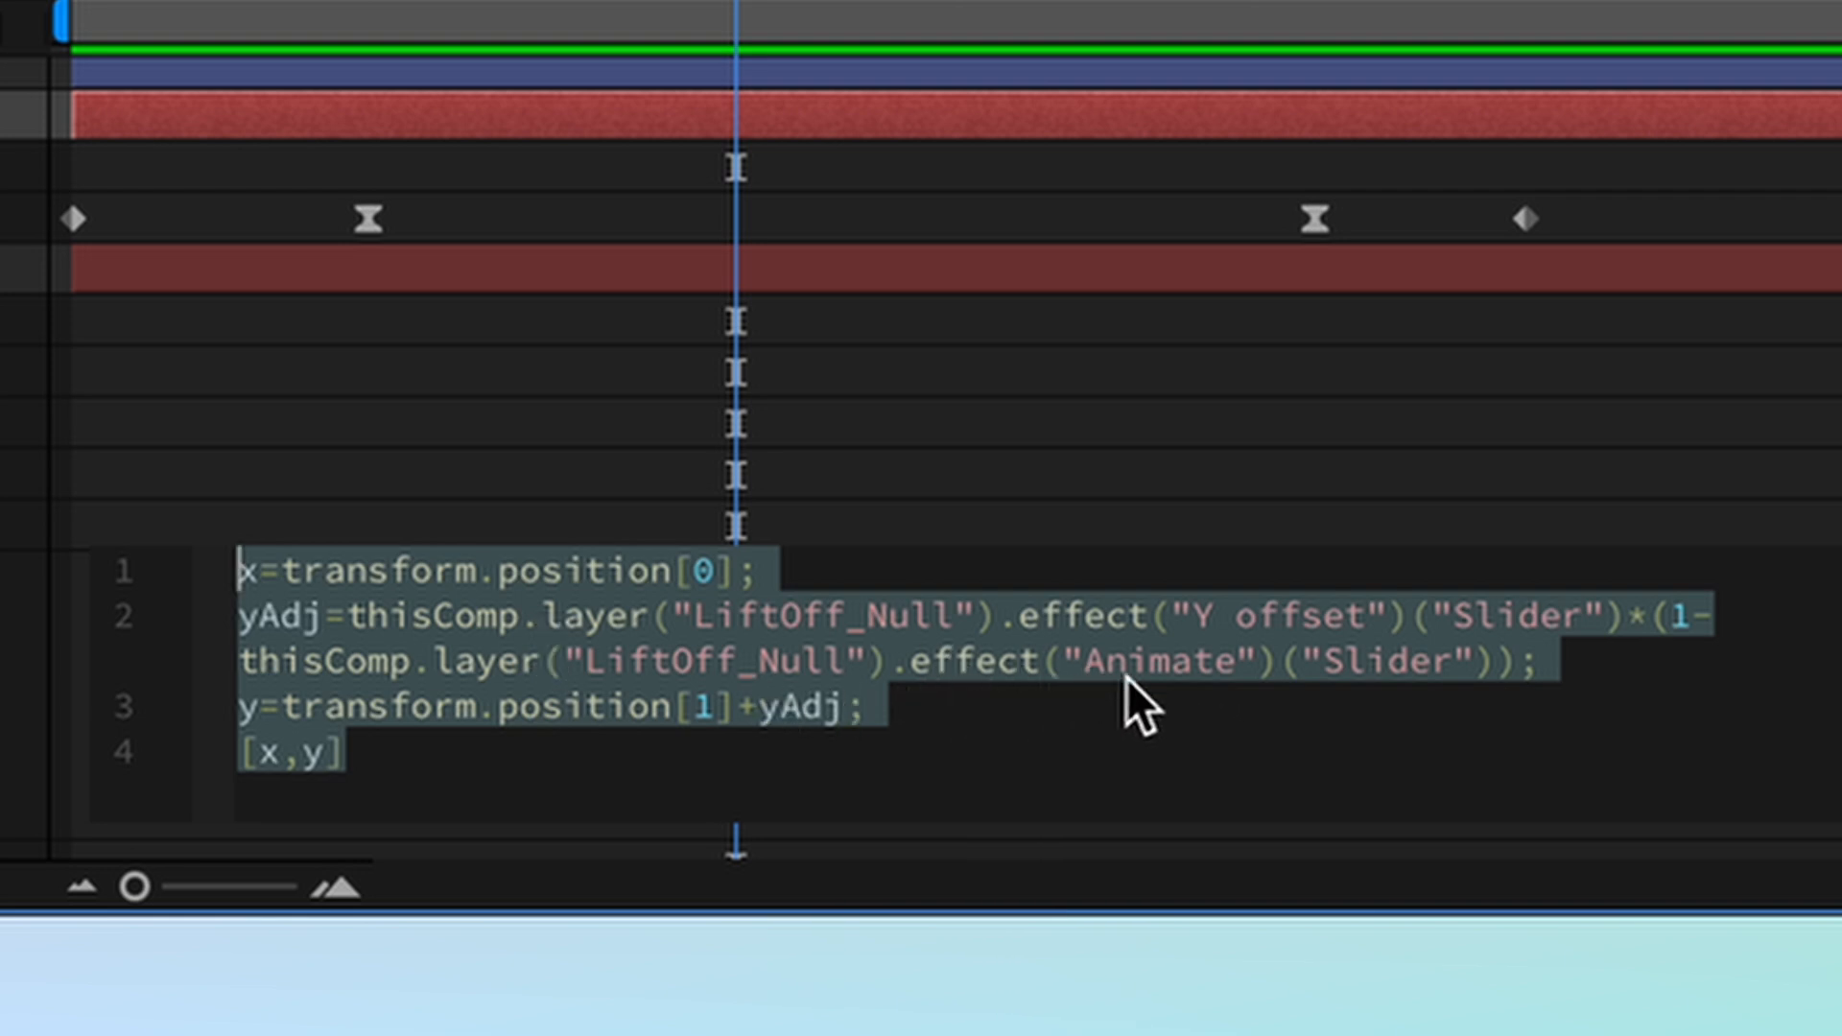
click(508, 498)
scroll(508, 499, down, 5)
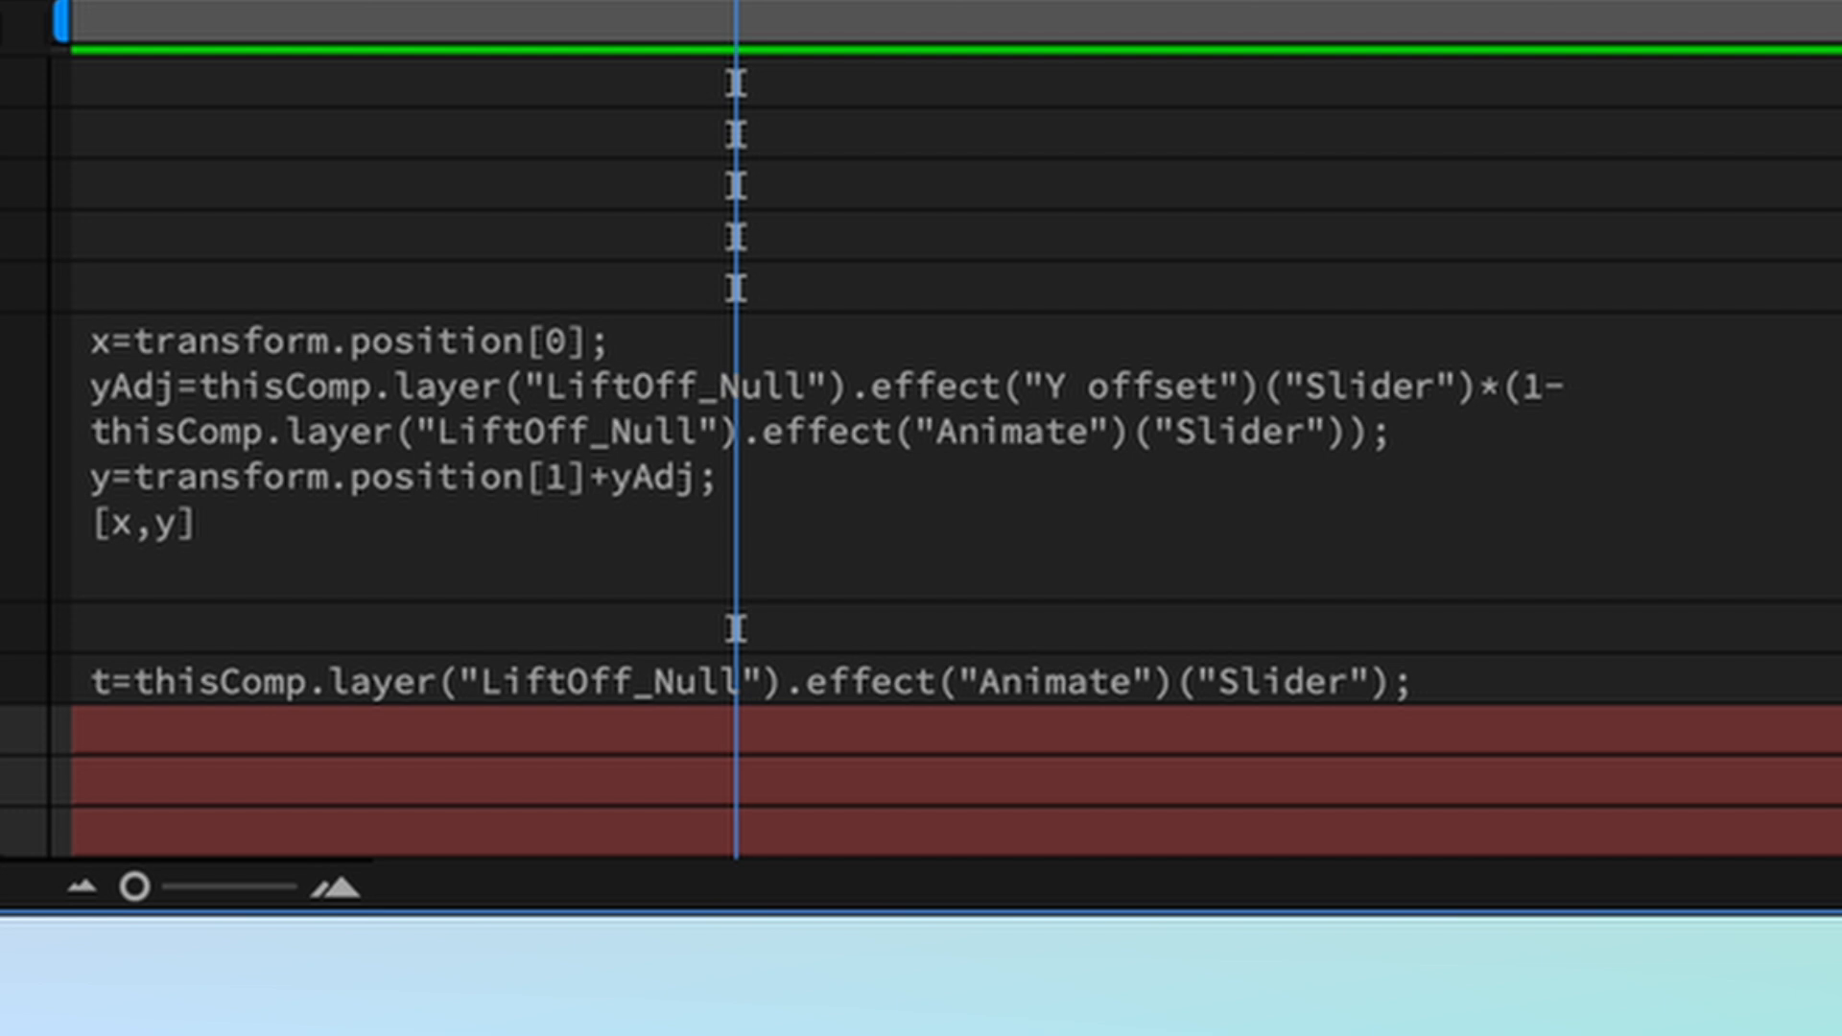
Step: Reveal the Name layer's expressions and examine how its Position expression uses the Delay slider and the Brand layer's position
click(508, 729)
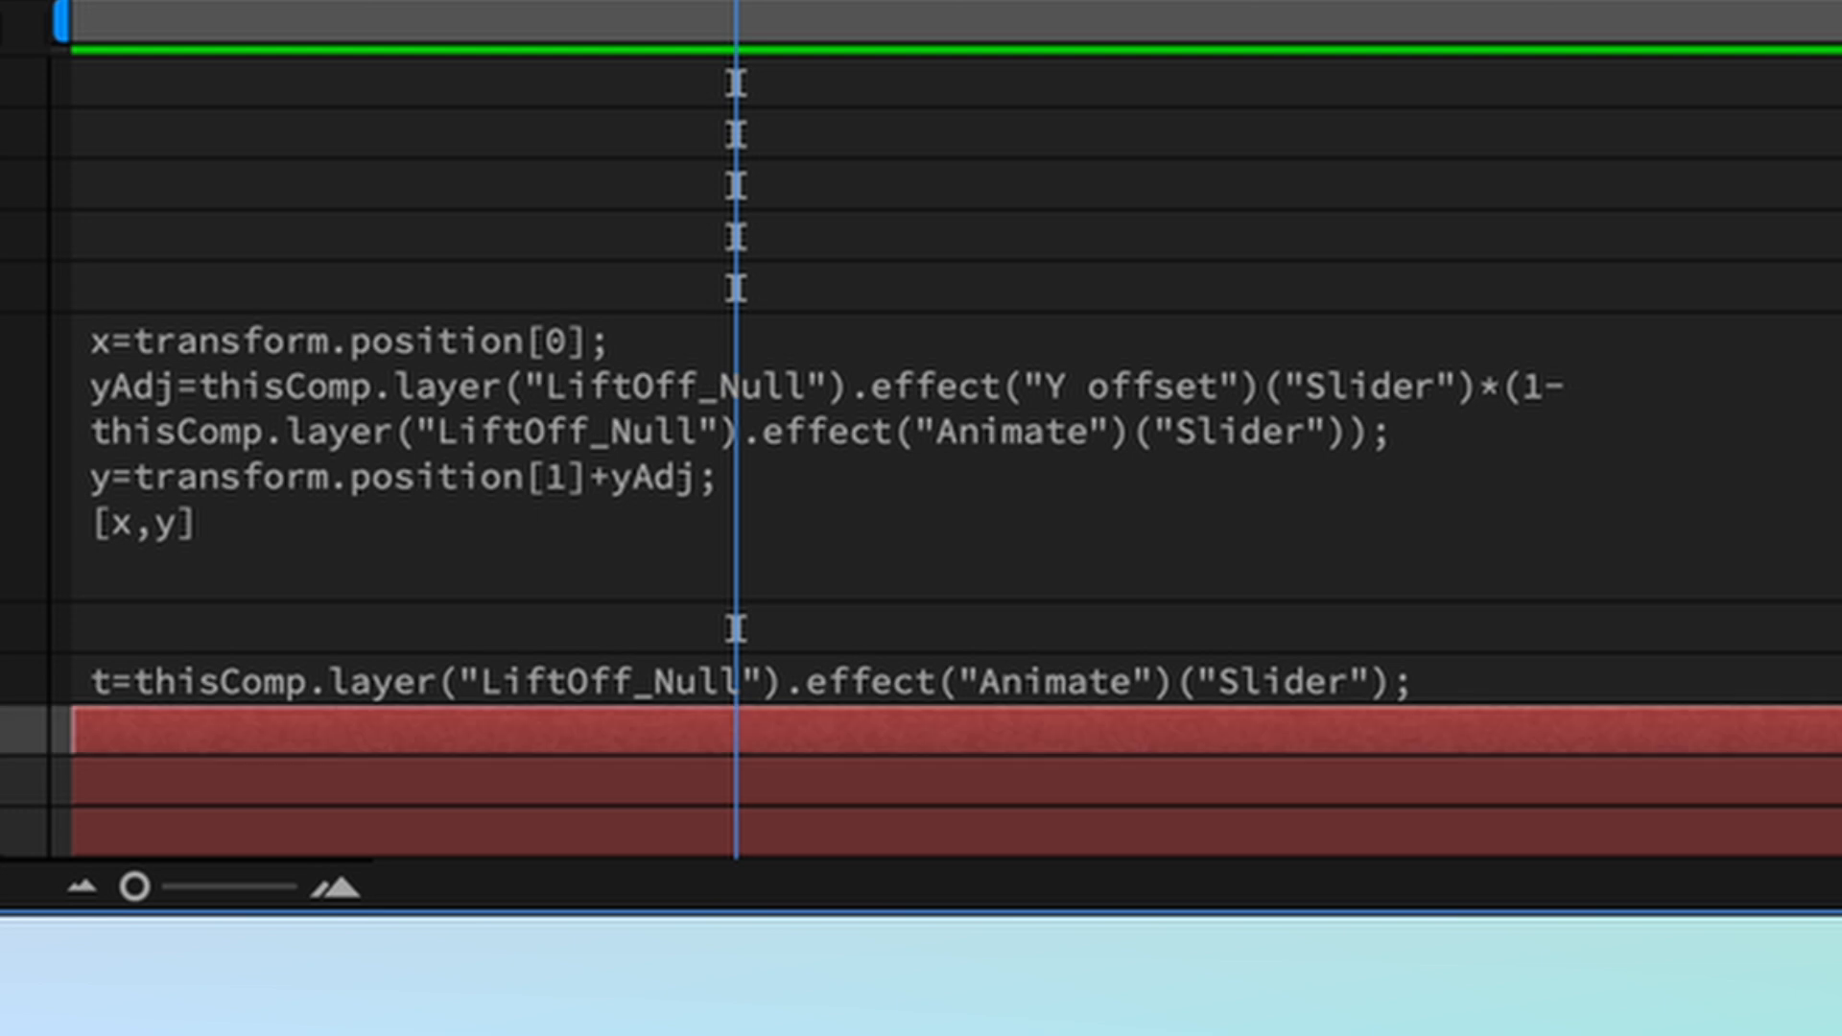
key(e)
key(e)
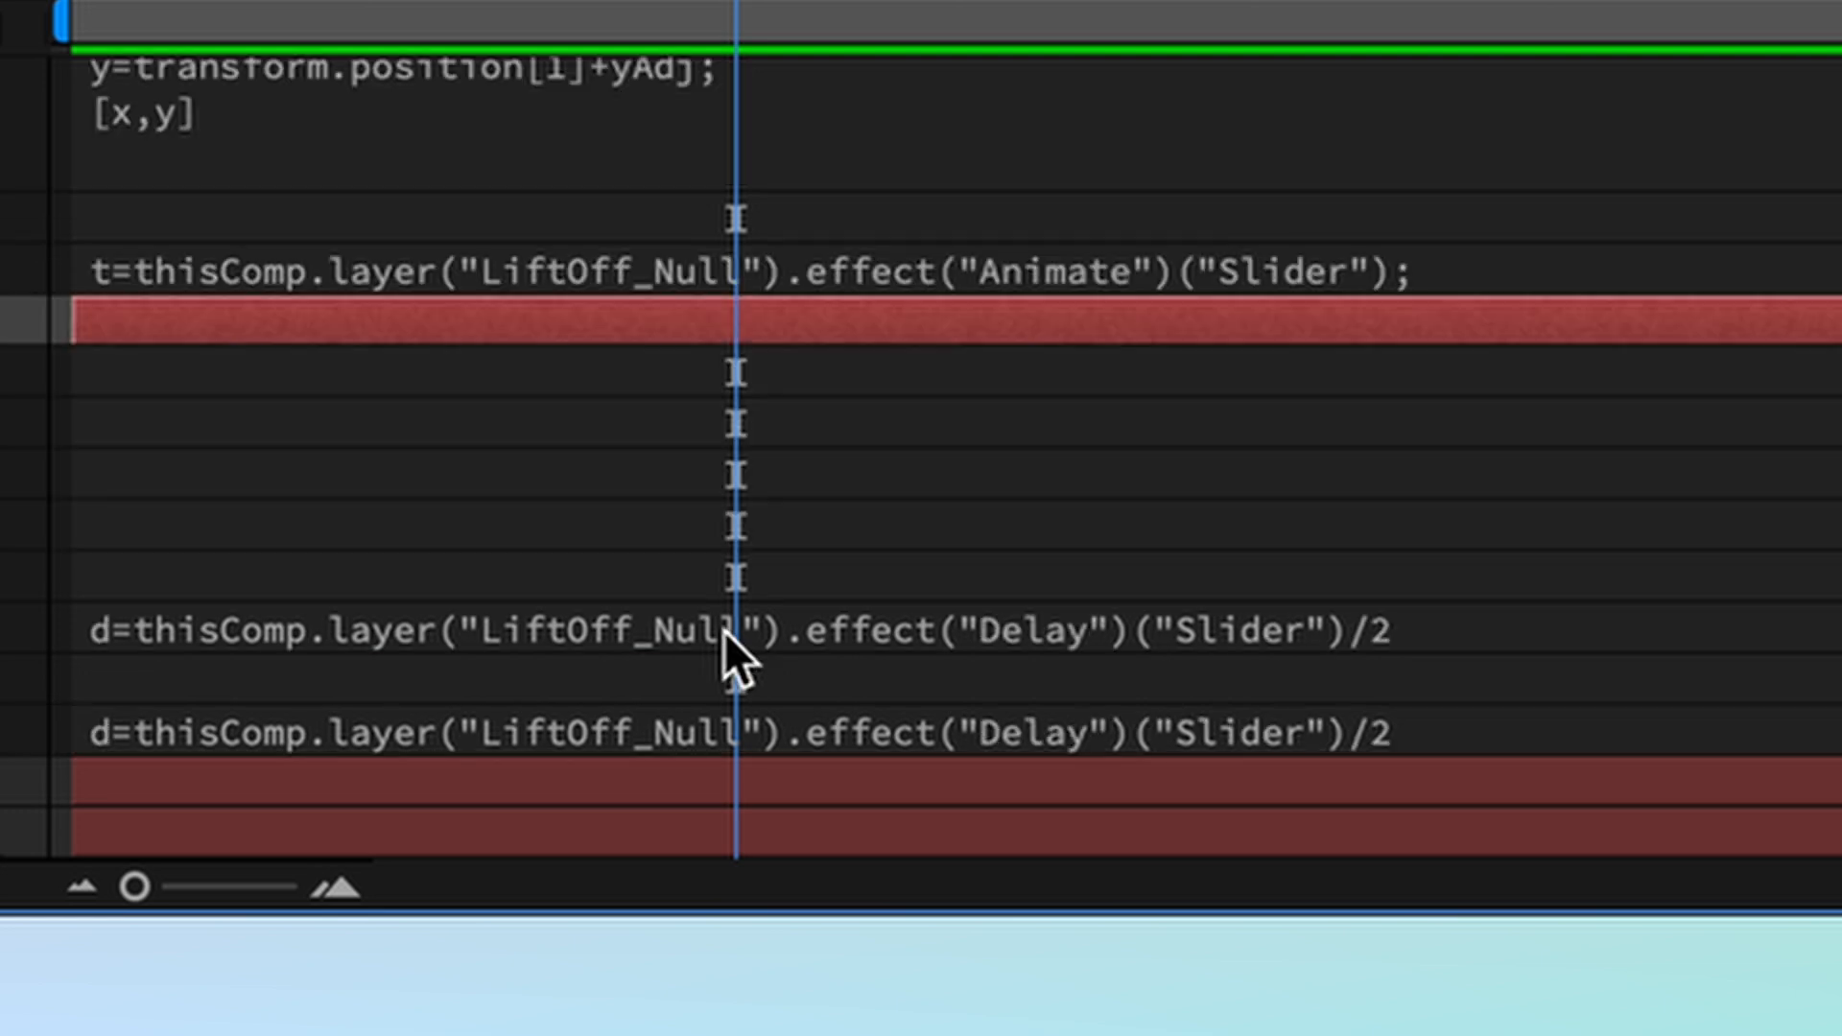
click(723, 631)
click(1201, 625)
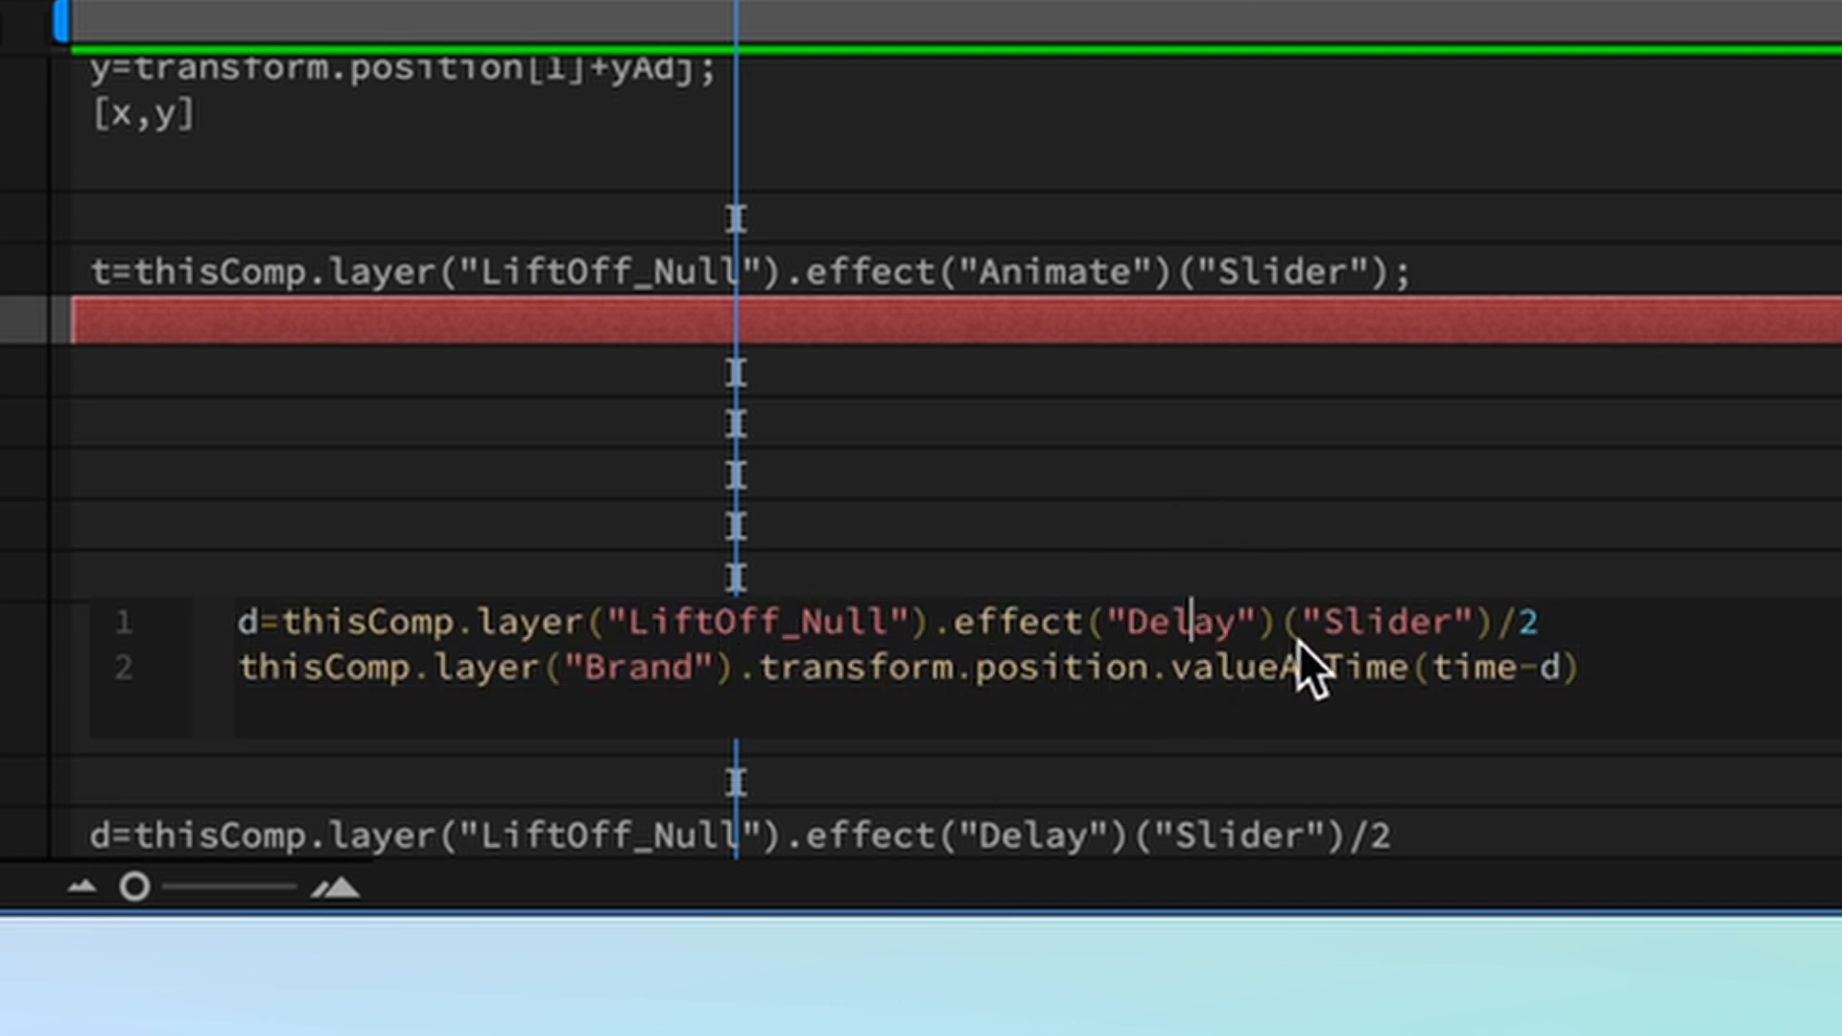
scroll(1212, 693, up, 1)
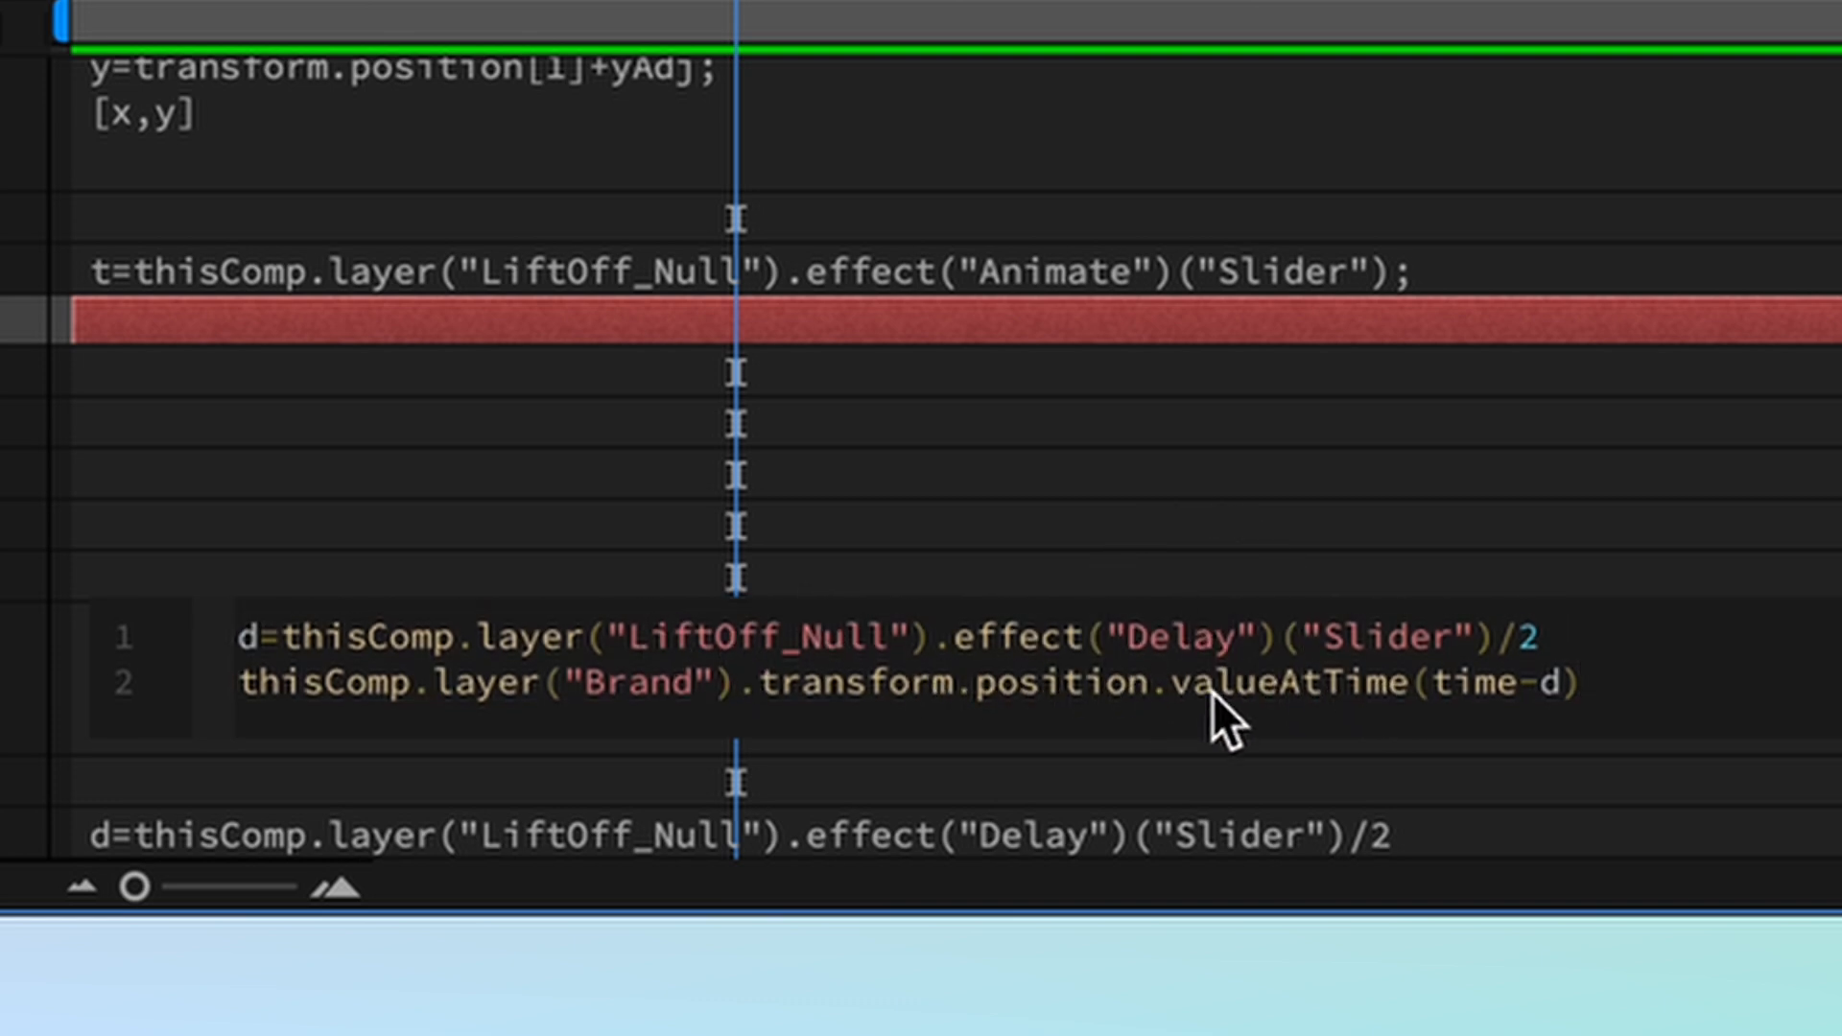
scroll(1223, 719, down, 1)
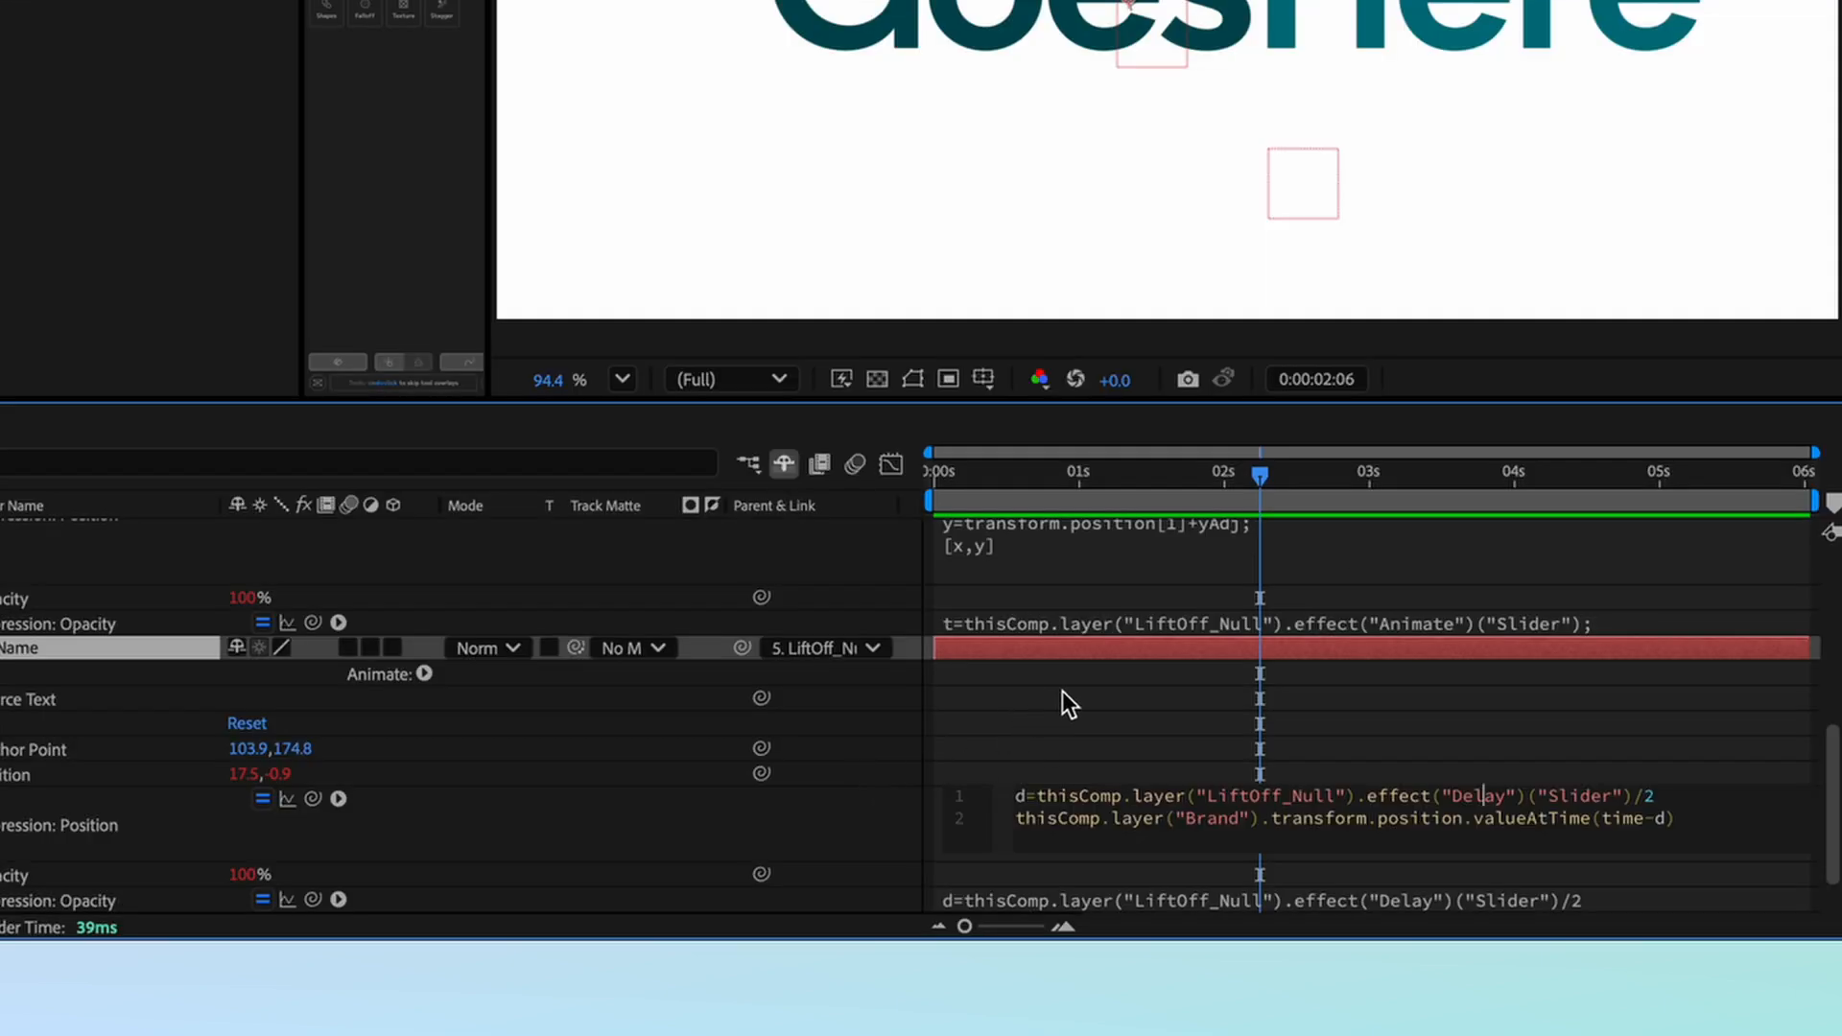
scroll(1061, 690, up, 3)
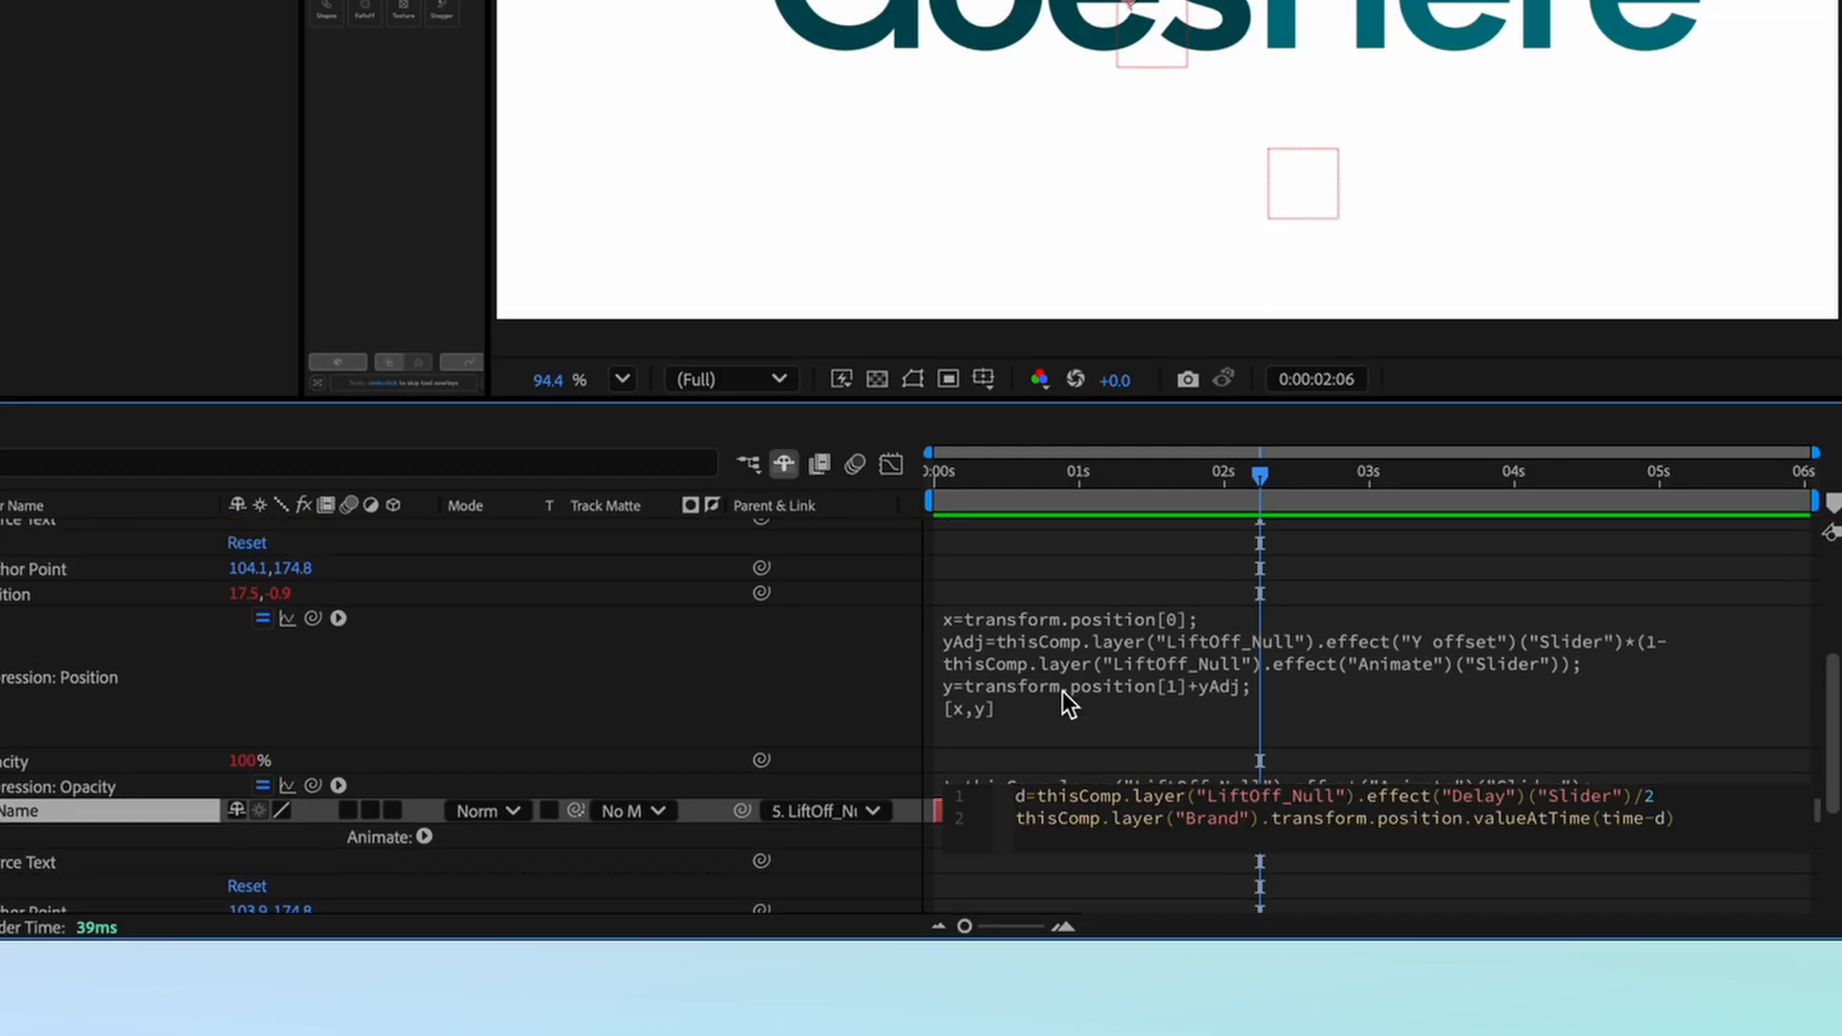
Step: Reopen the Brand layer's Position expression and highlight the part that combines the Y offset and Animate sliders
click(1058, 564)
scroll(108, 765, up, 5)
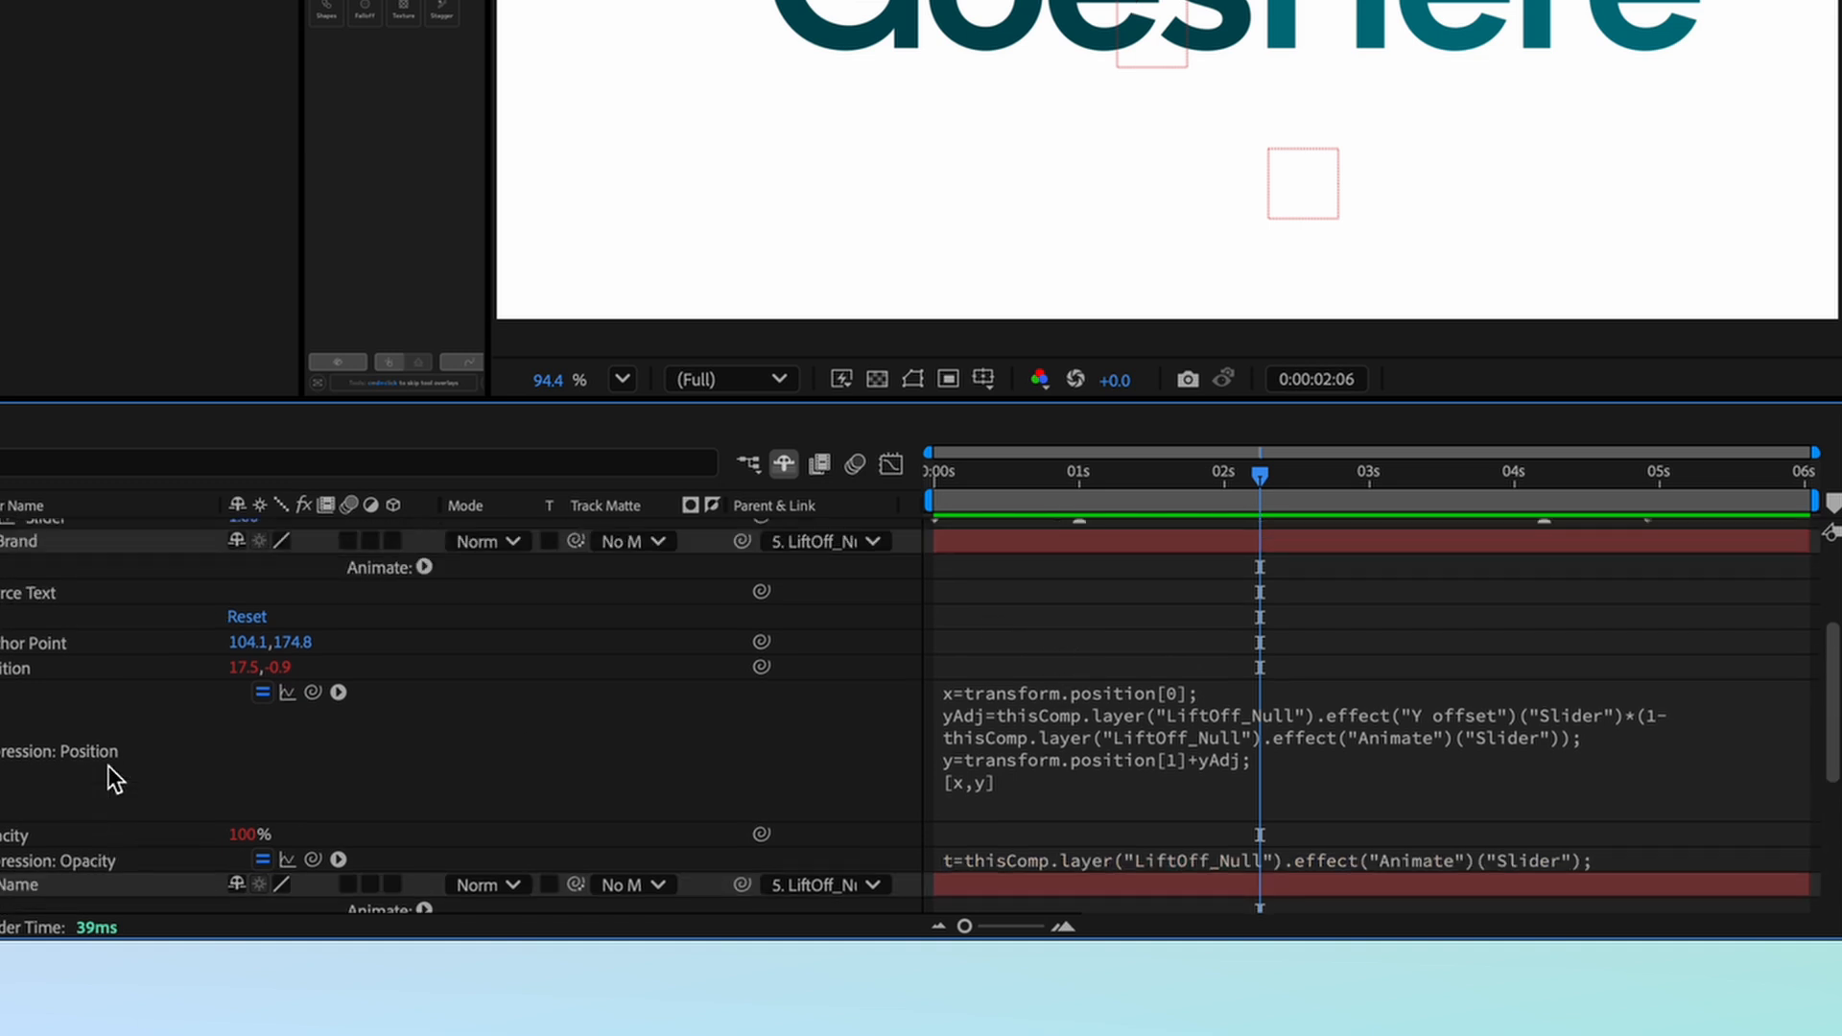
click(40, 635)
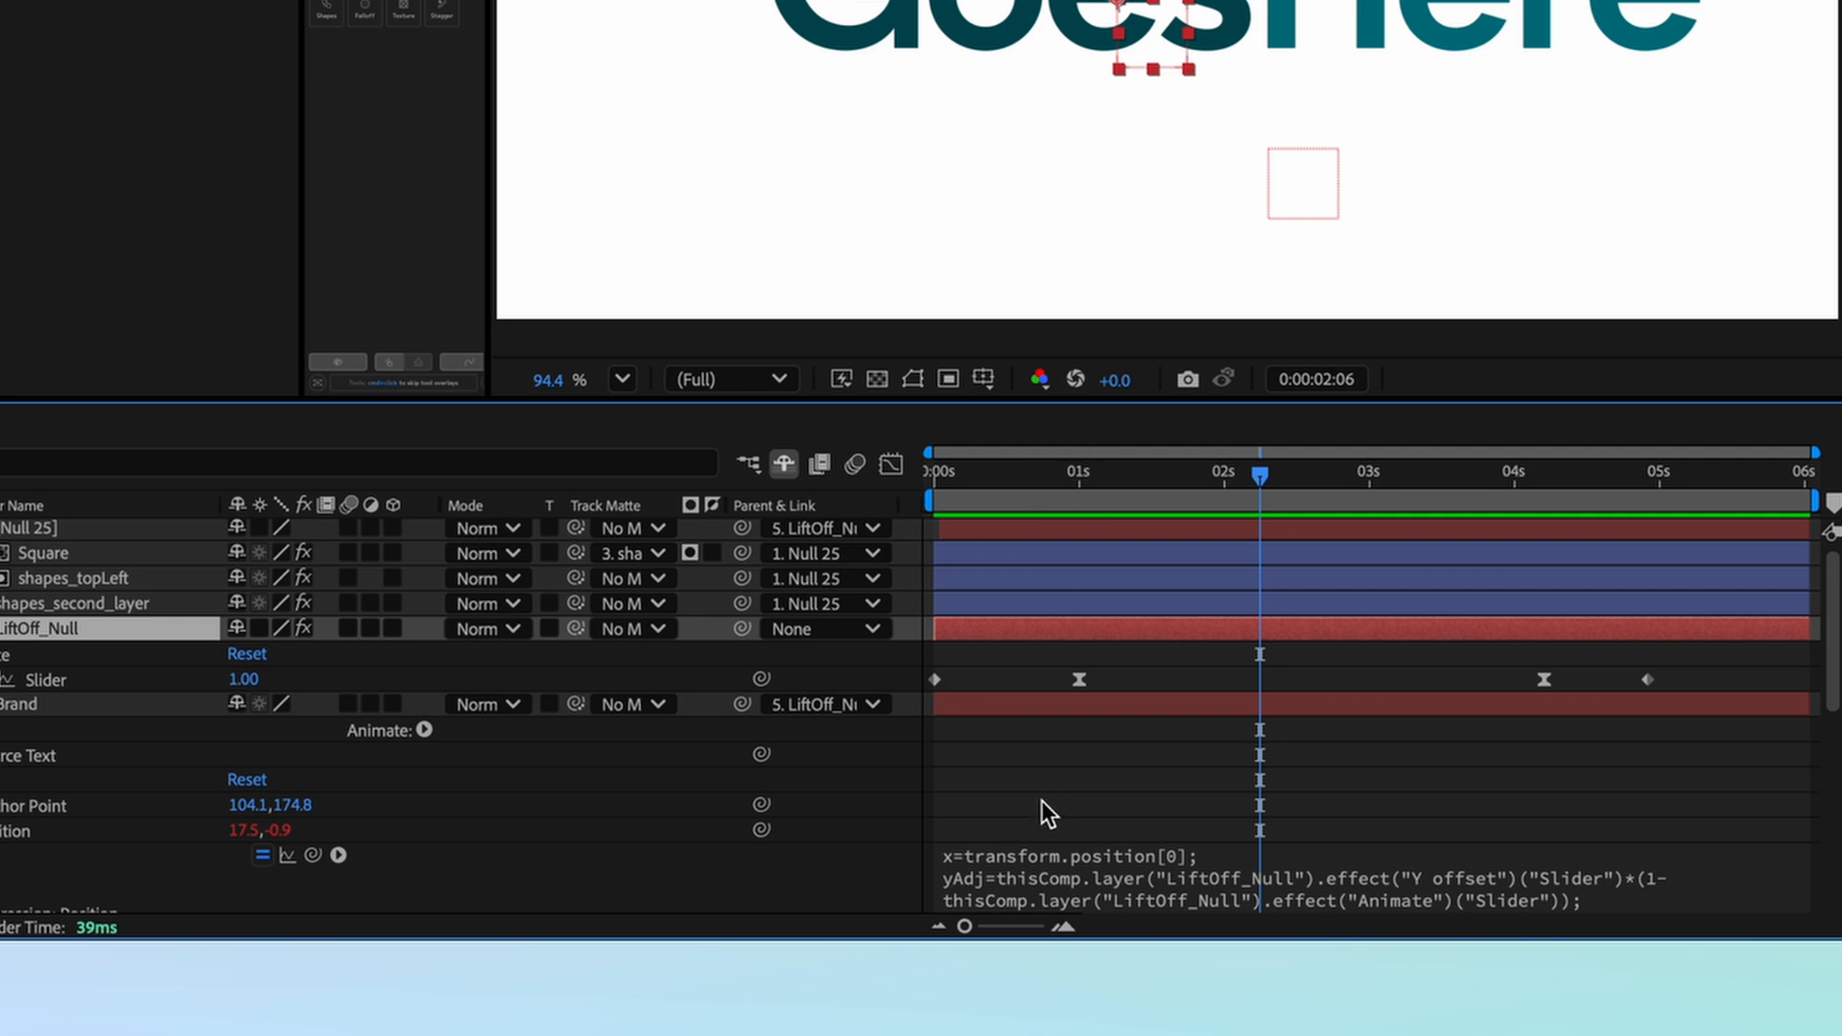
click(1149, 876)
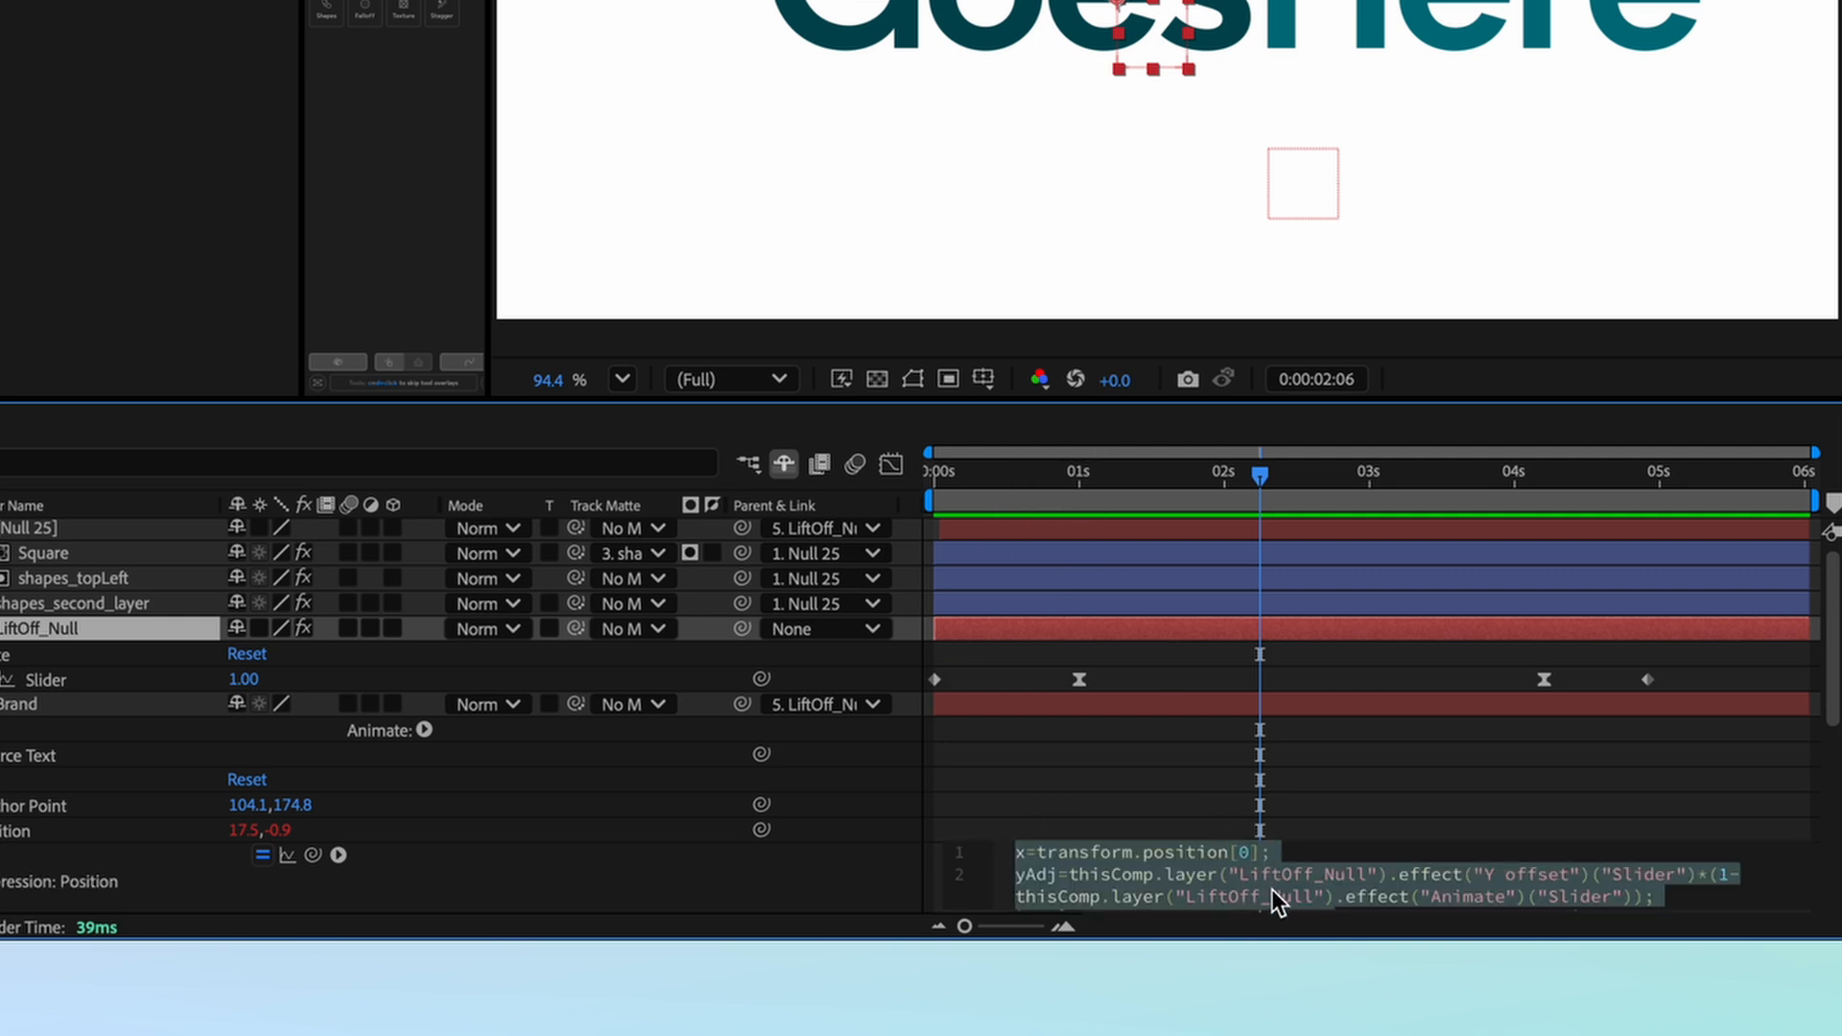
click(1311, 850)
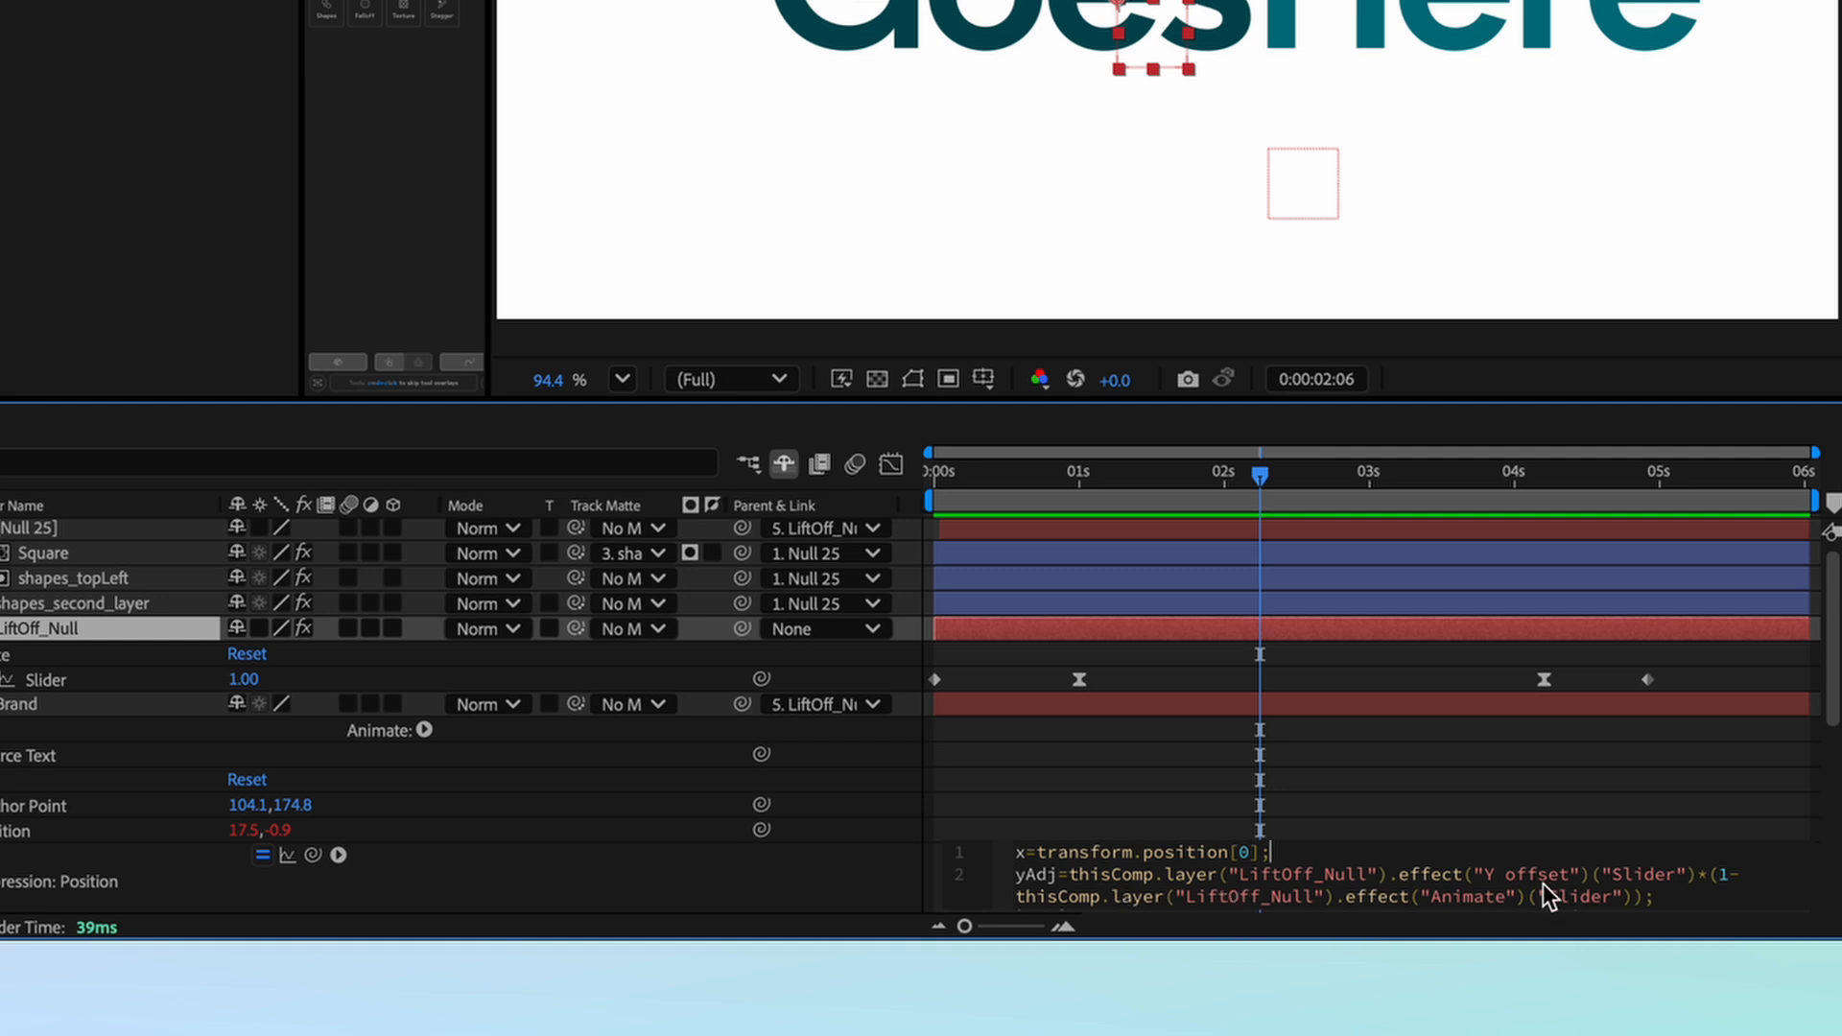
drag(1483, 877, 1743, 892)
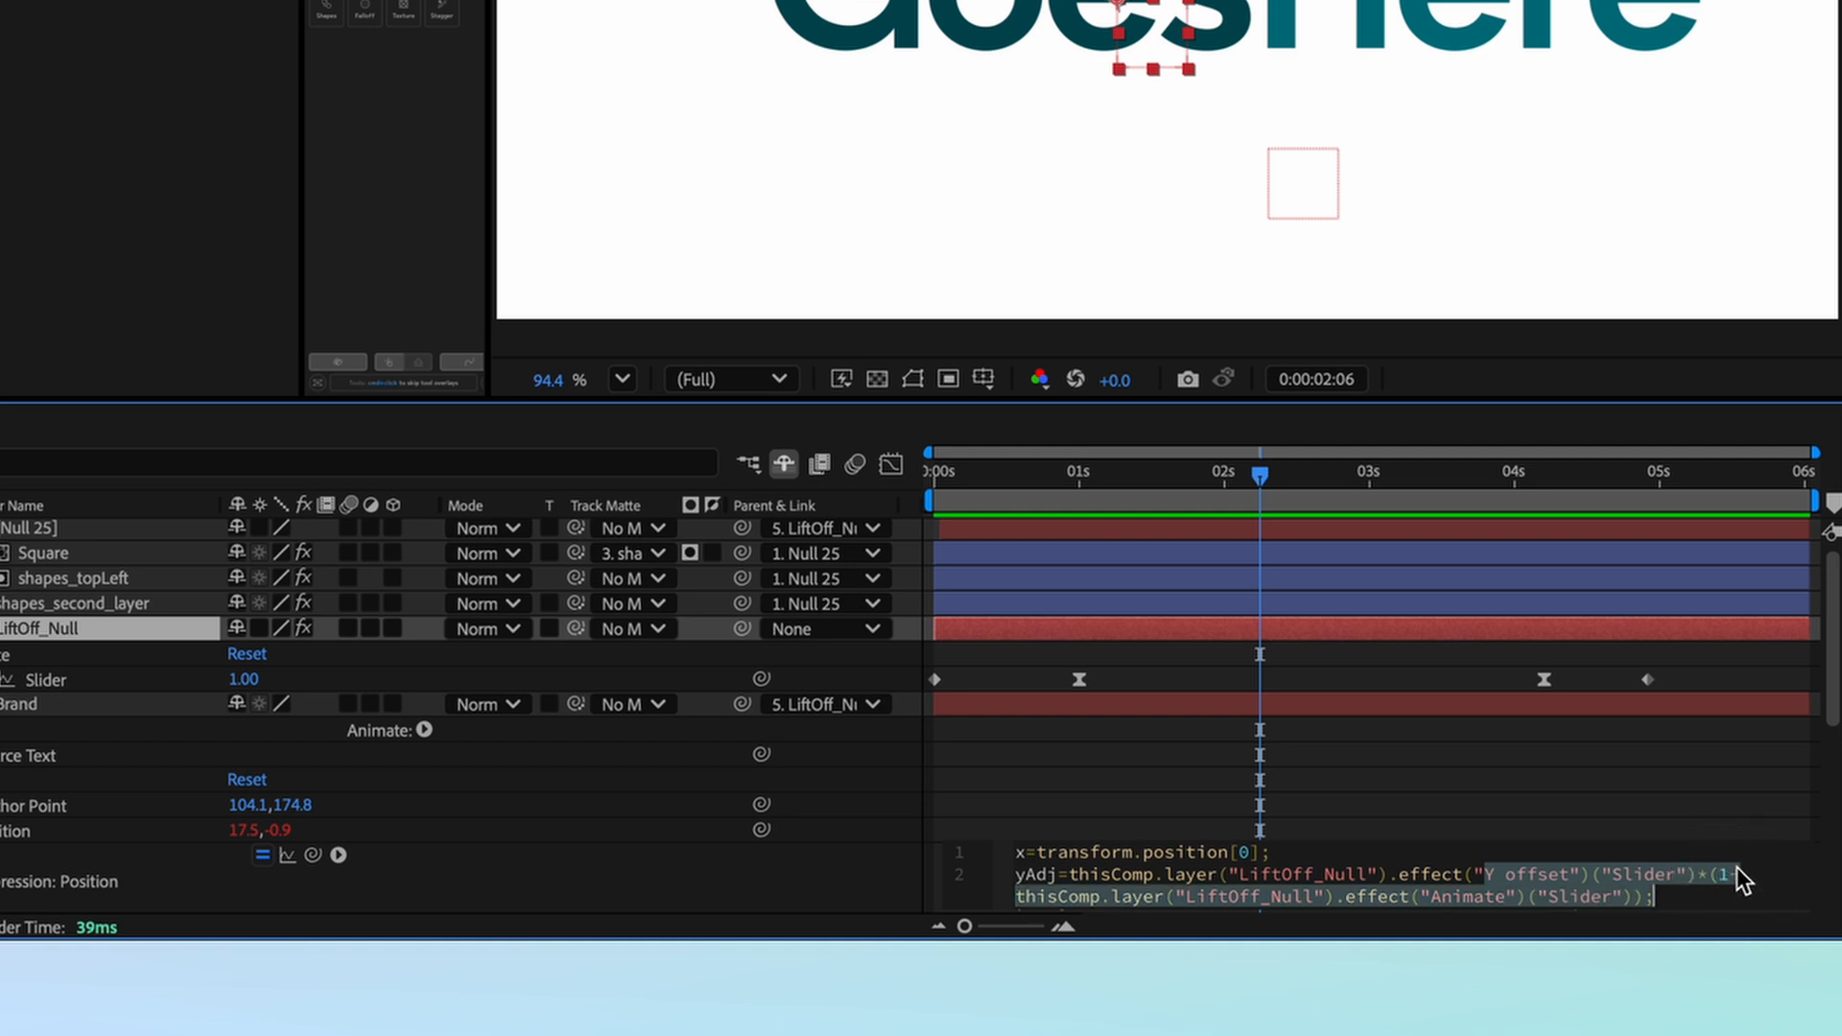
click(1715, 802)
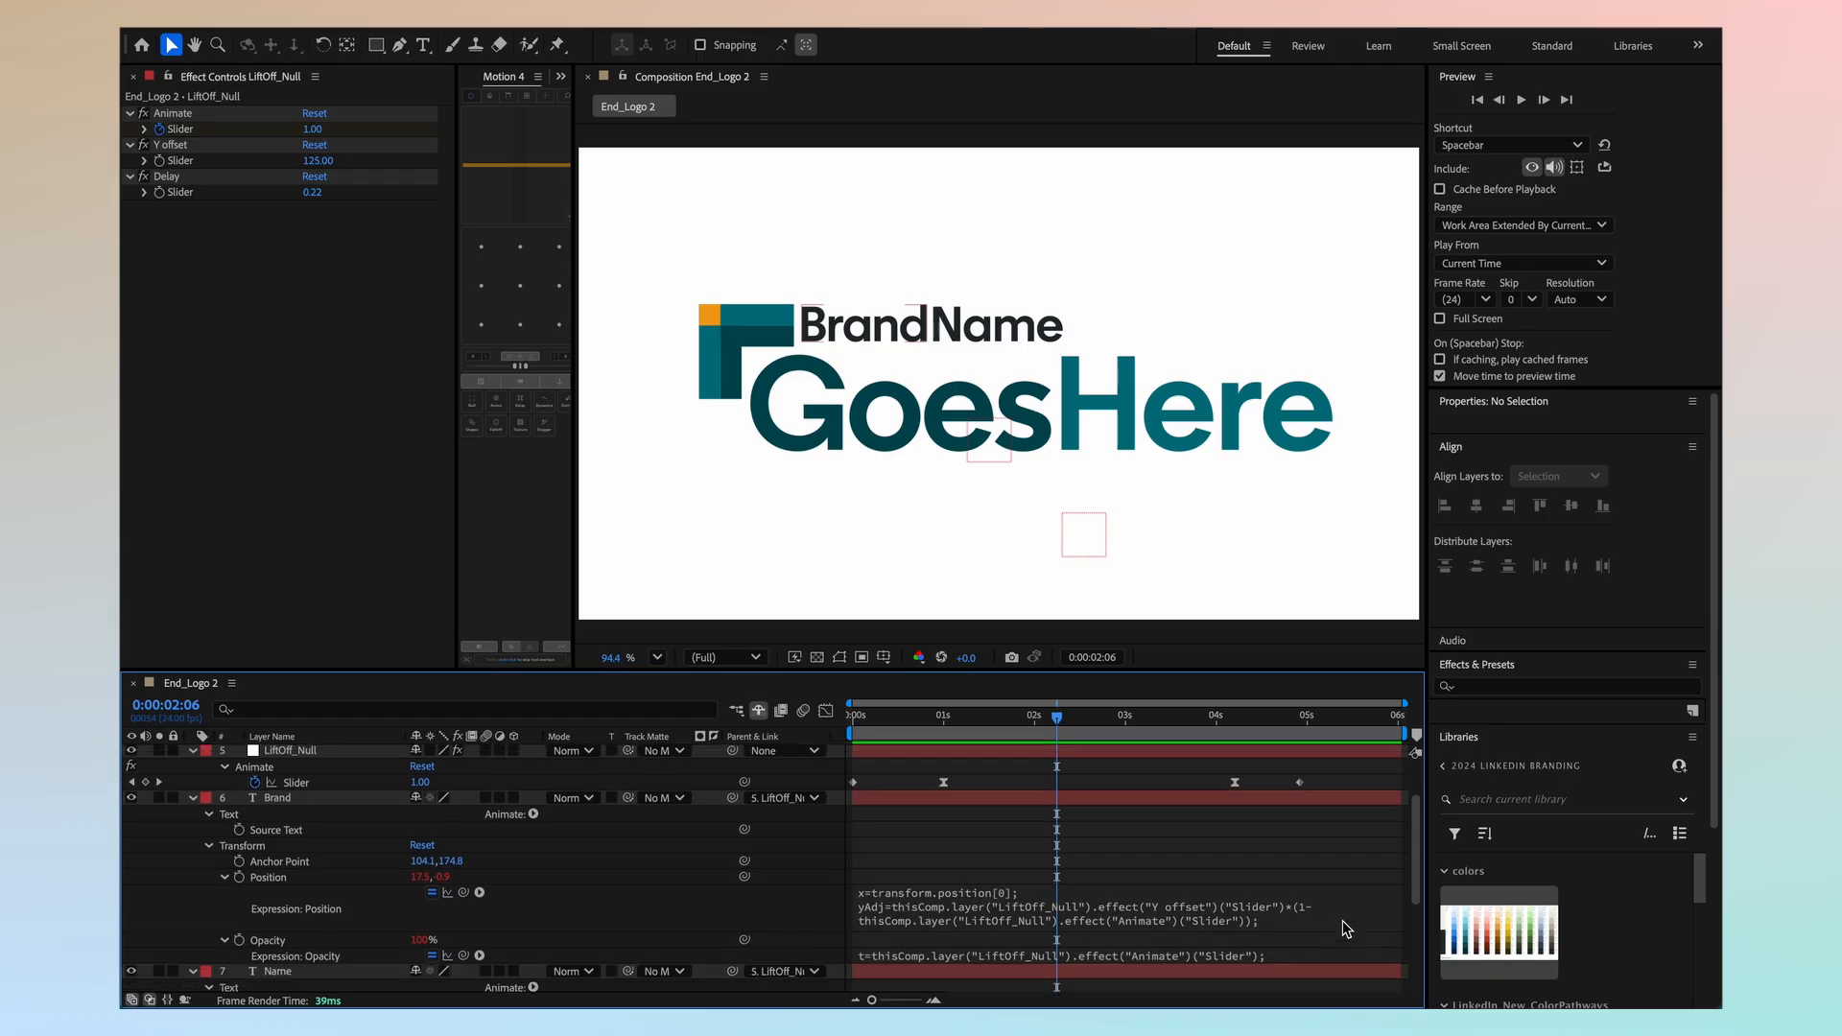
Step: Review the Brand and Name layers' expressions and scrub the current time to 0:00:05:09
scroll(1717, 806, down, 4)
scroll(1192, 950, down, 2)
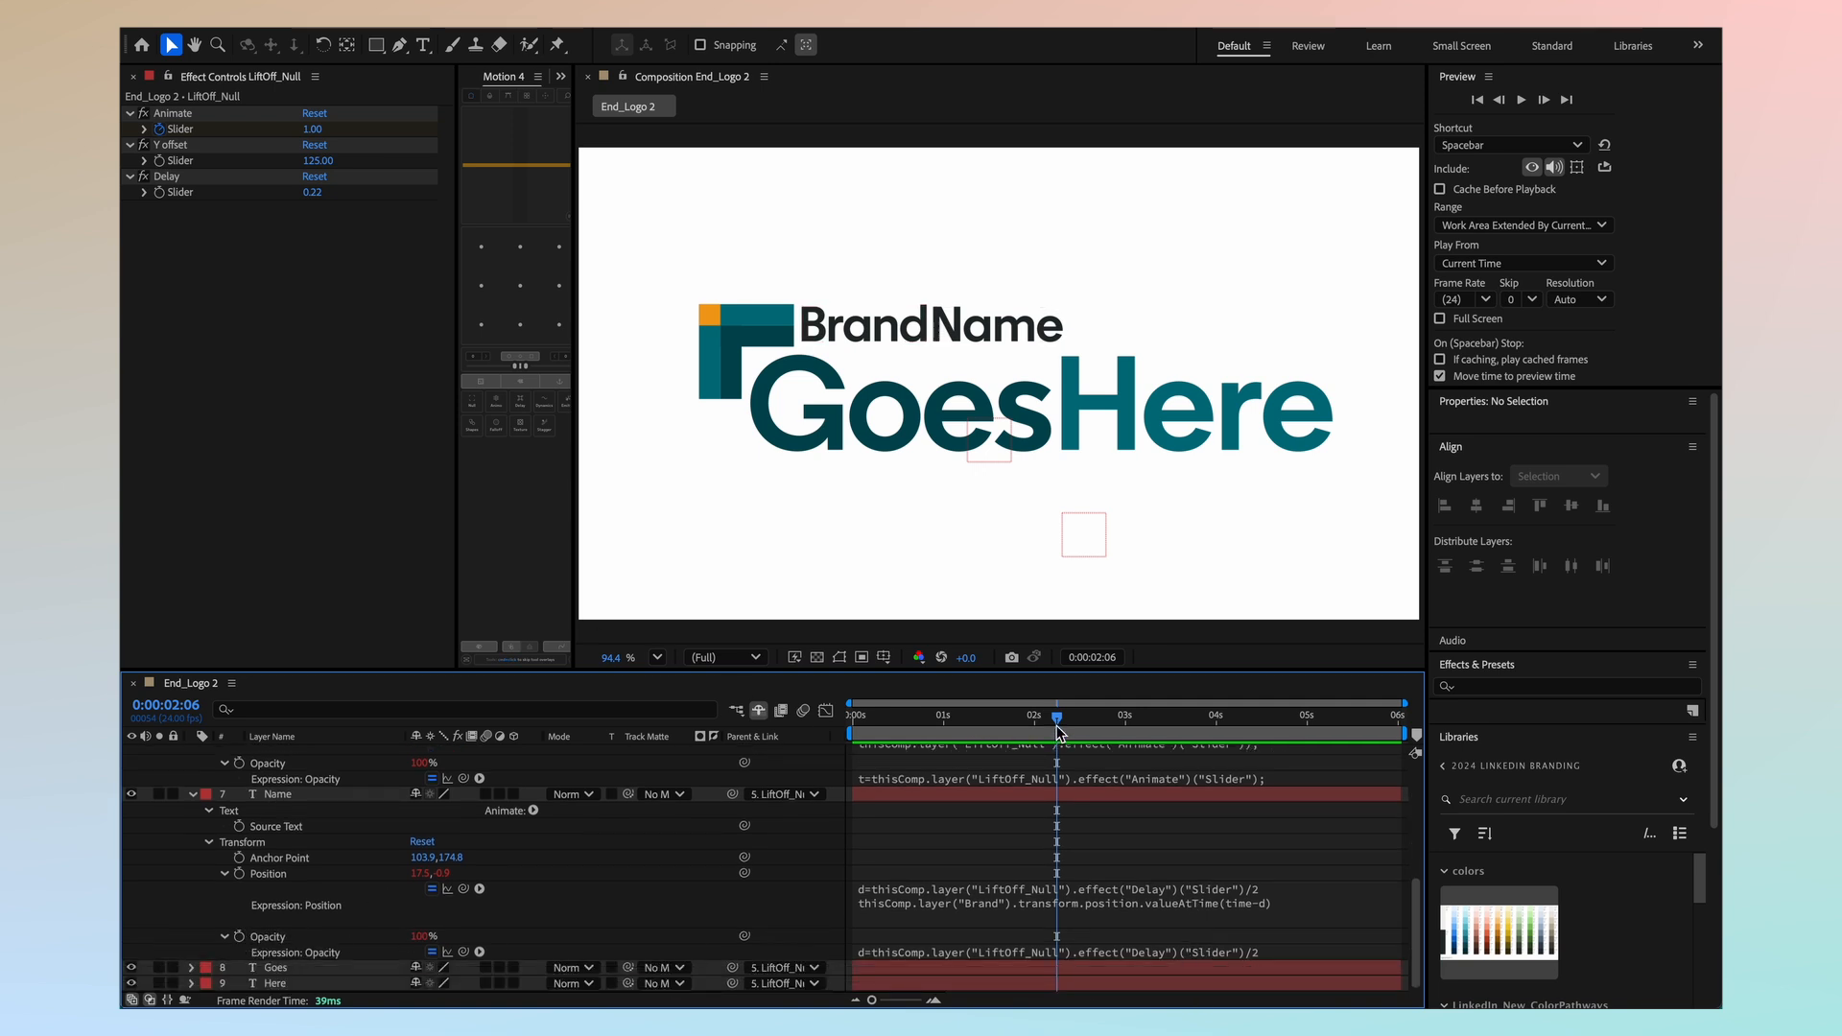
scroll(988, 820, up, 6)
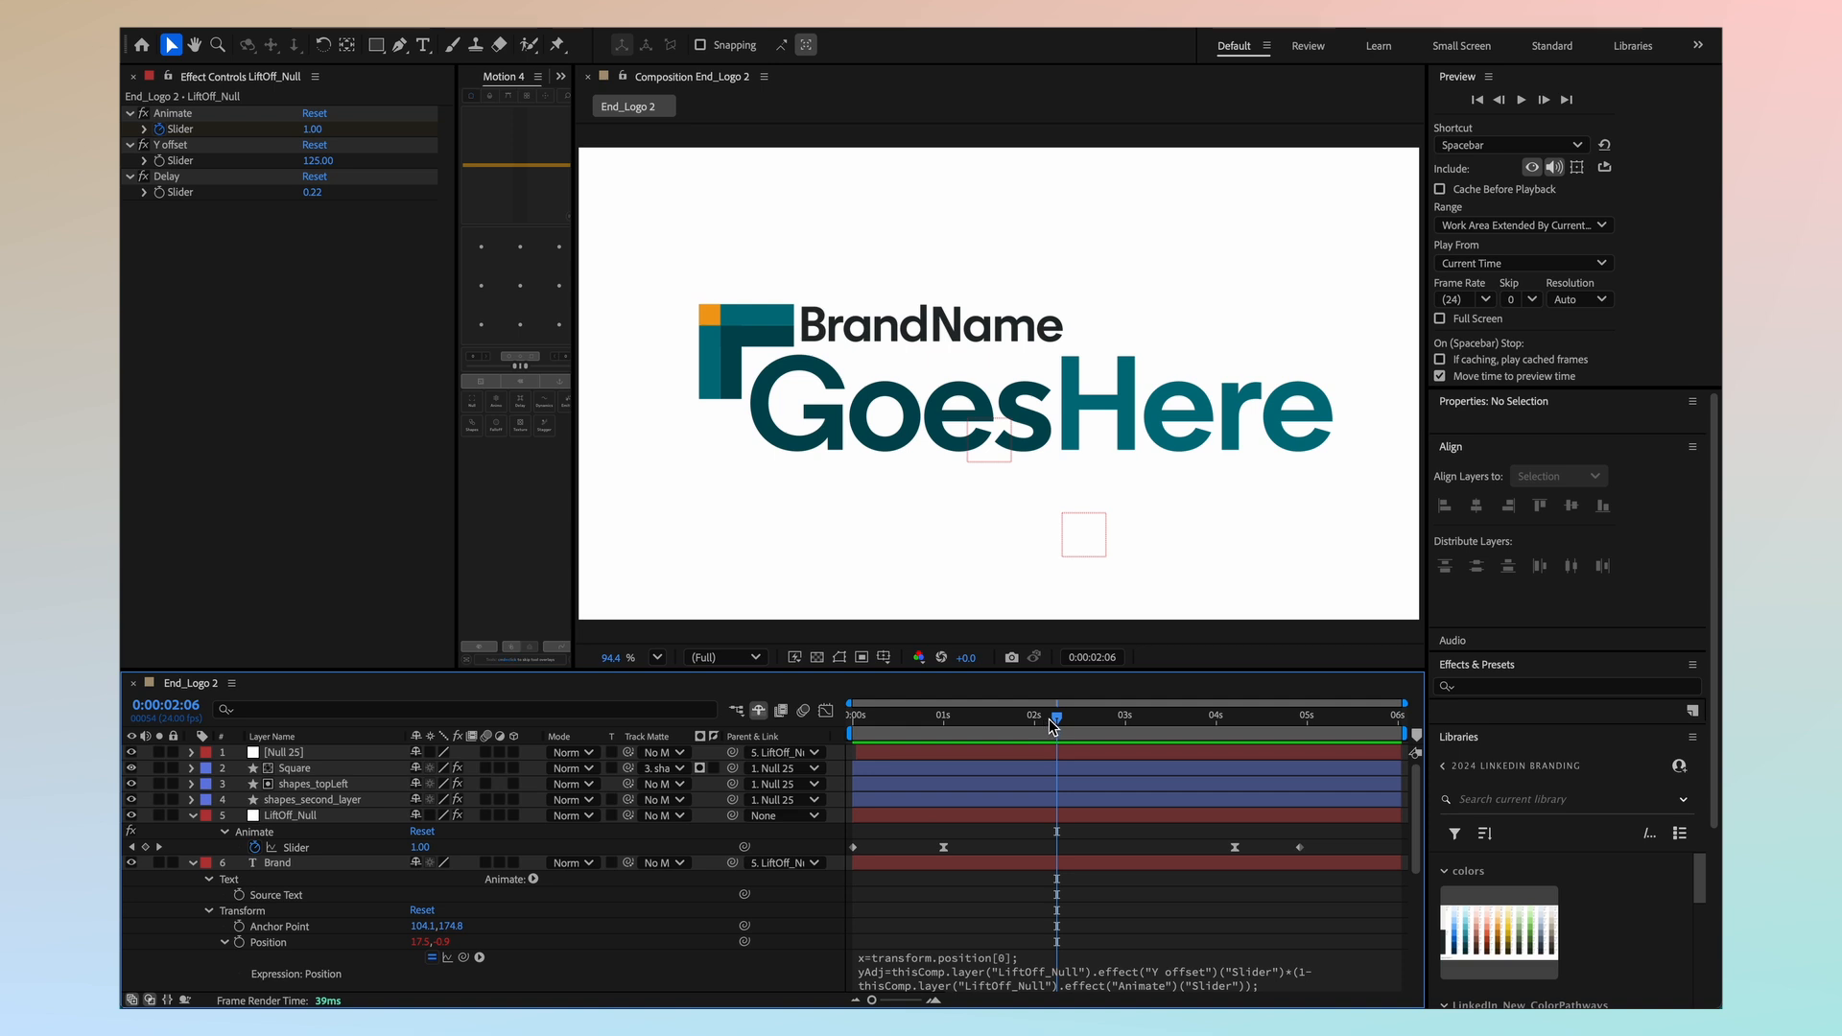
drag(1056, 724, 1341, 726)
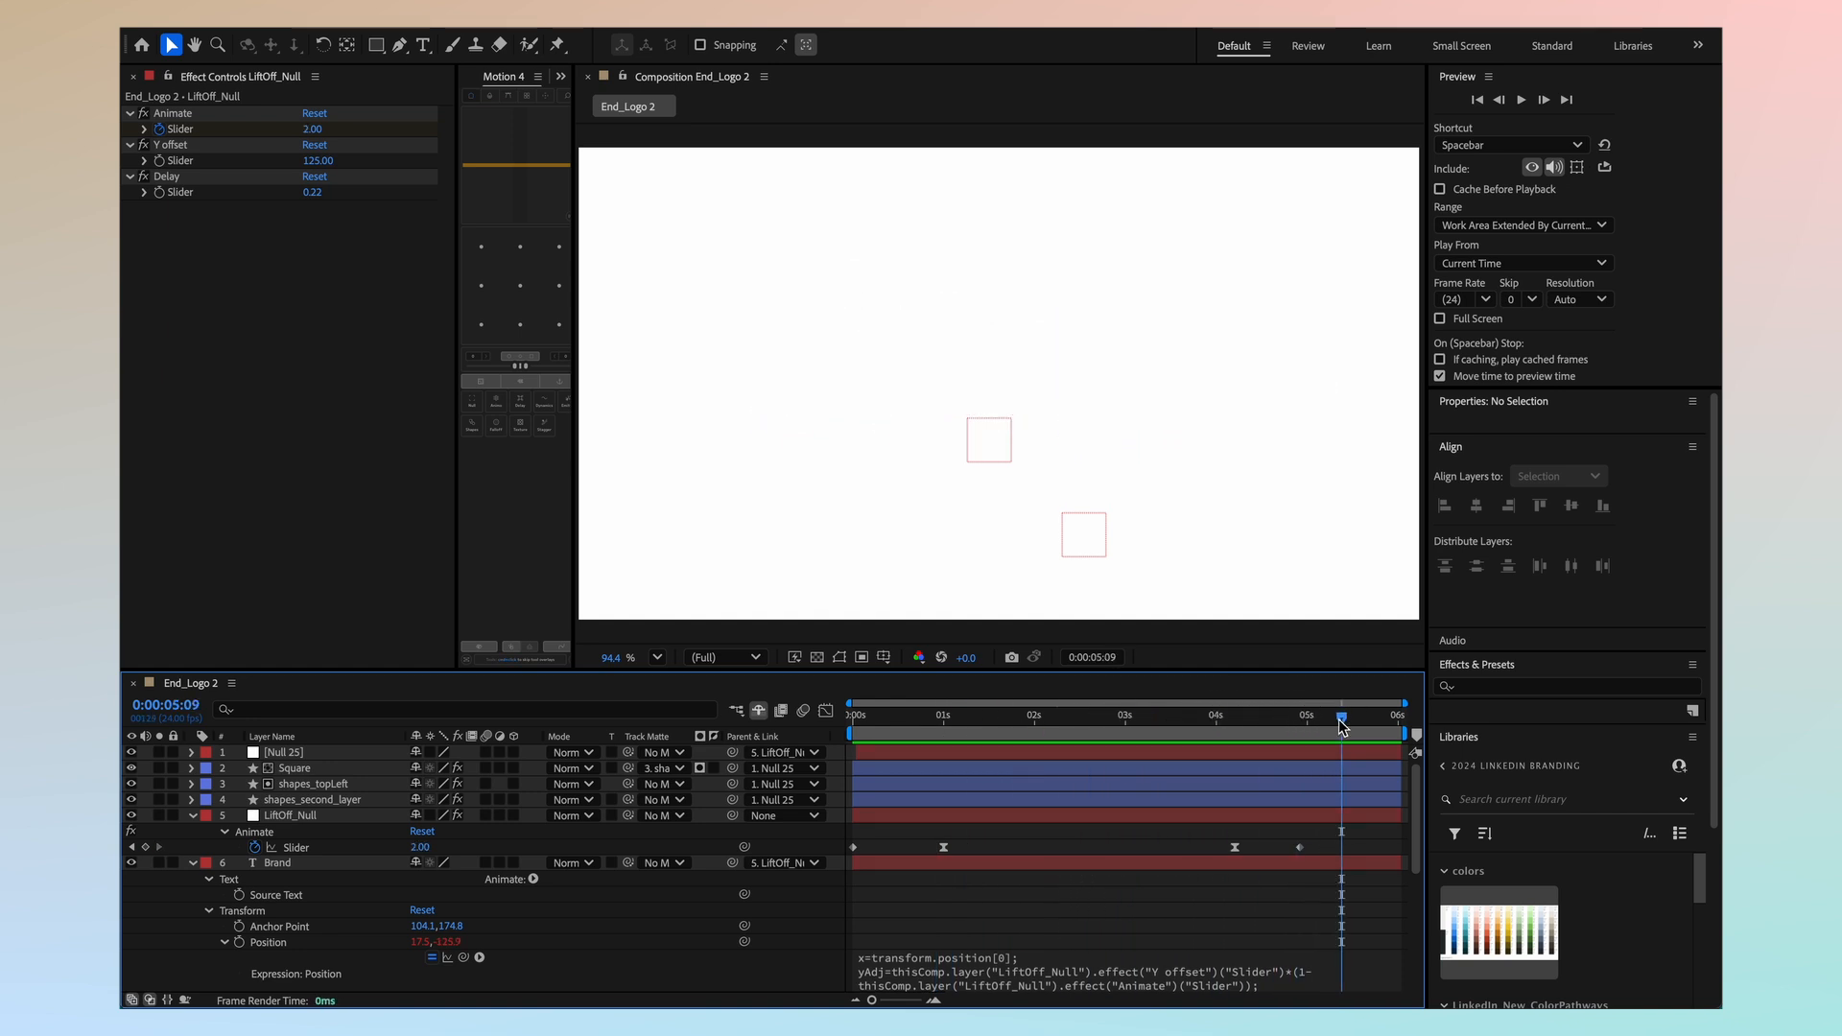
Step: Lower LiftOff_Null's Delay slider to 0.09 and preview the animation from the first frame
click(171, 179)
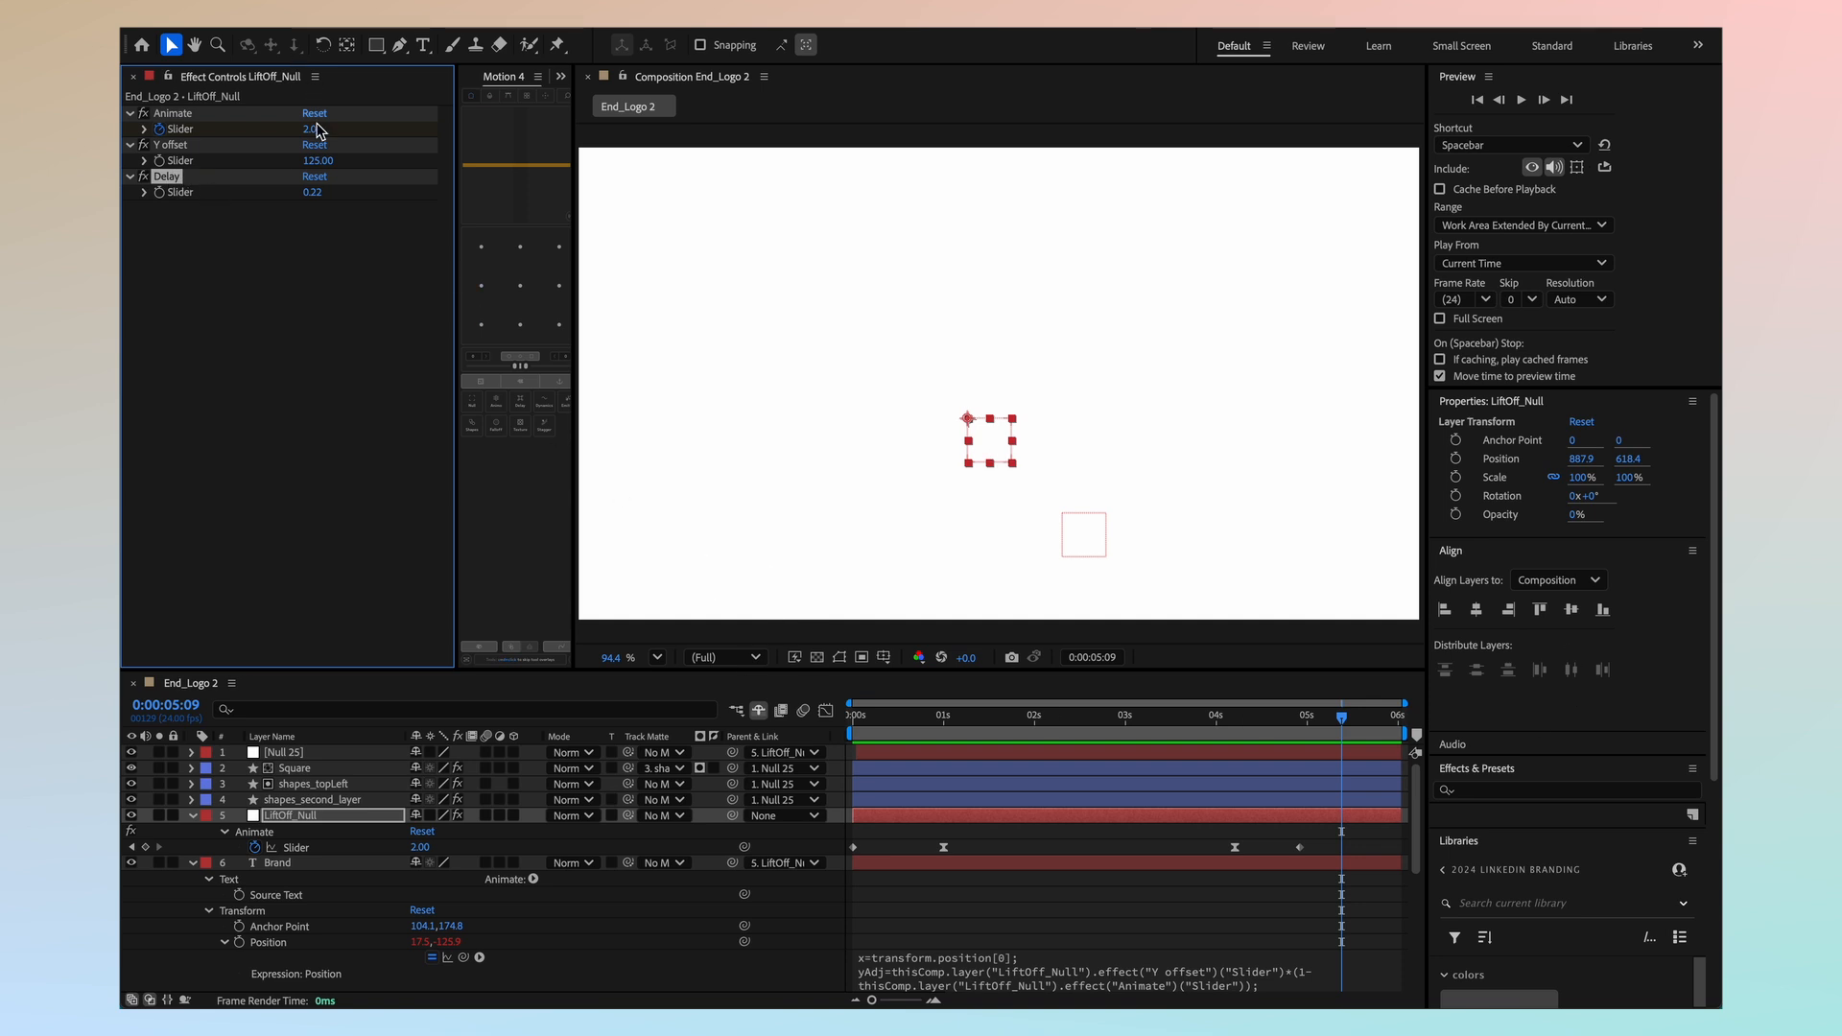
drag(314, 197, 196, 199)
click(876, 717)
drag(875, 718, 853, 717)
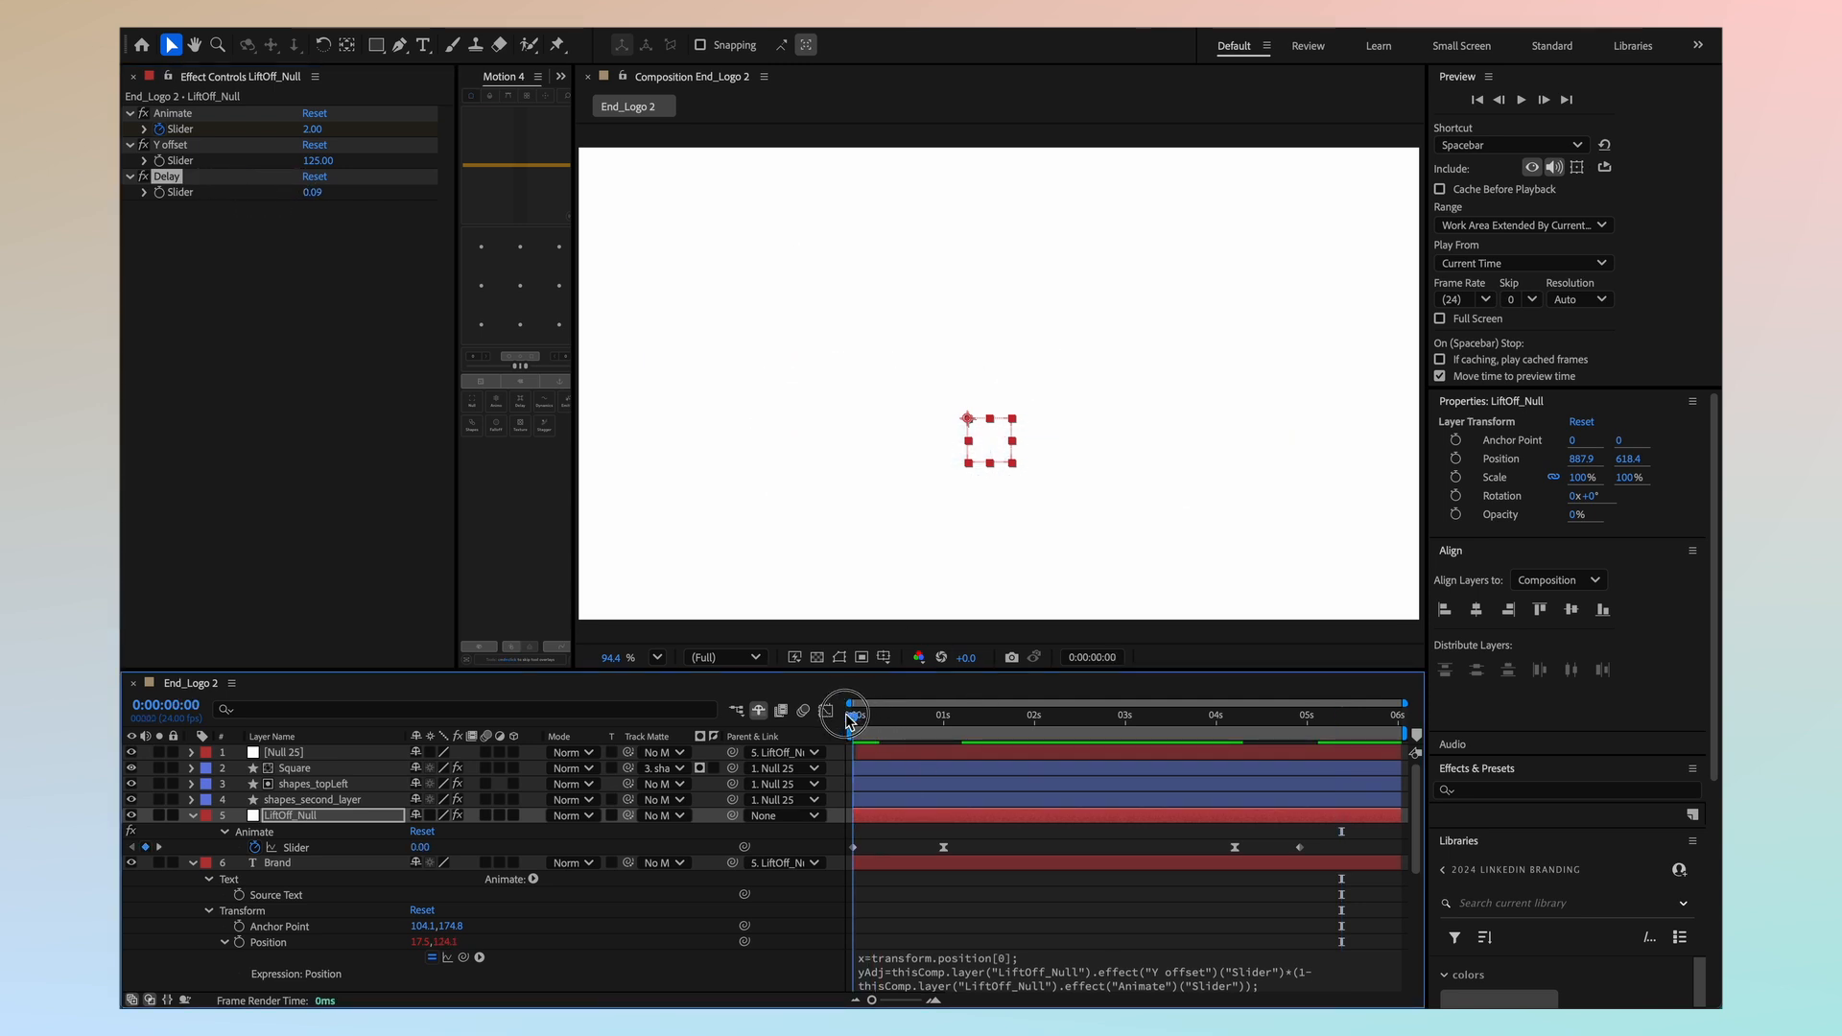
key(space)
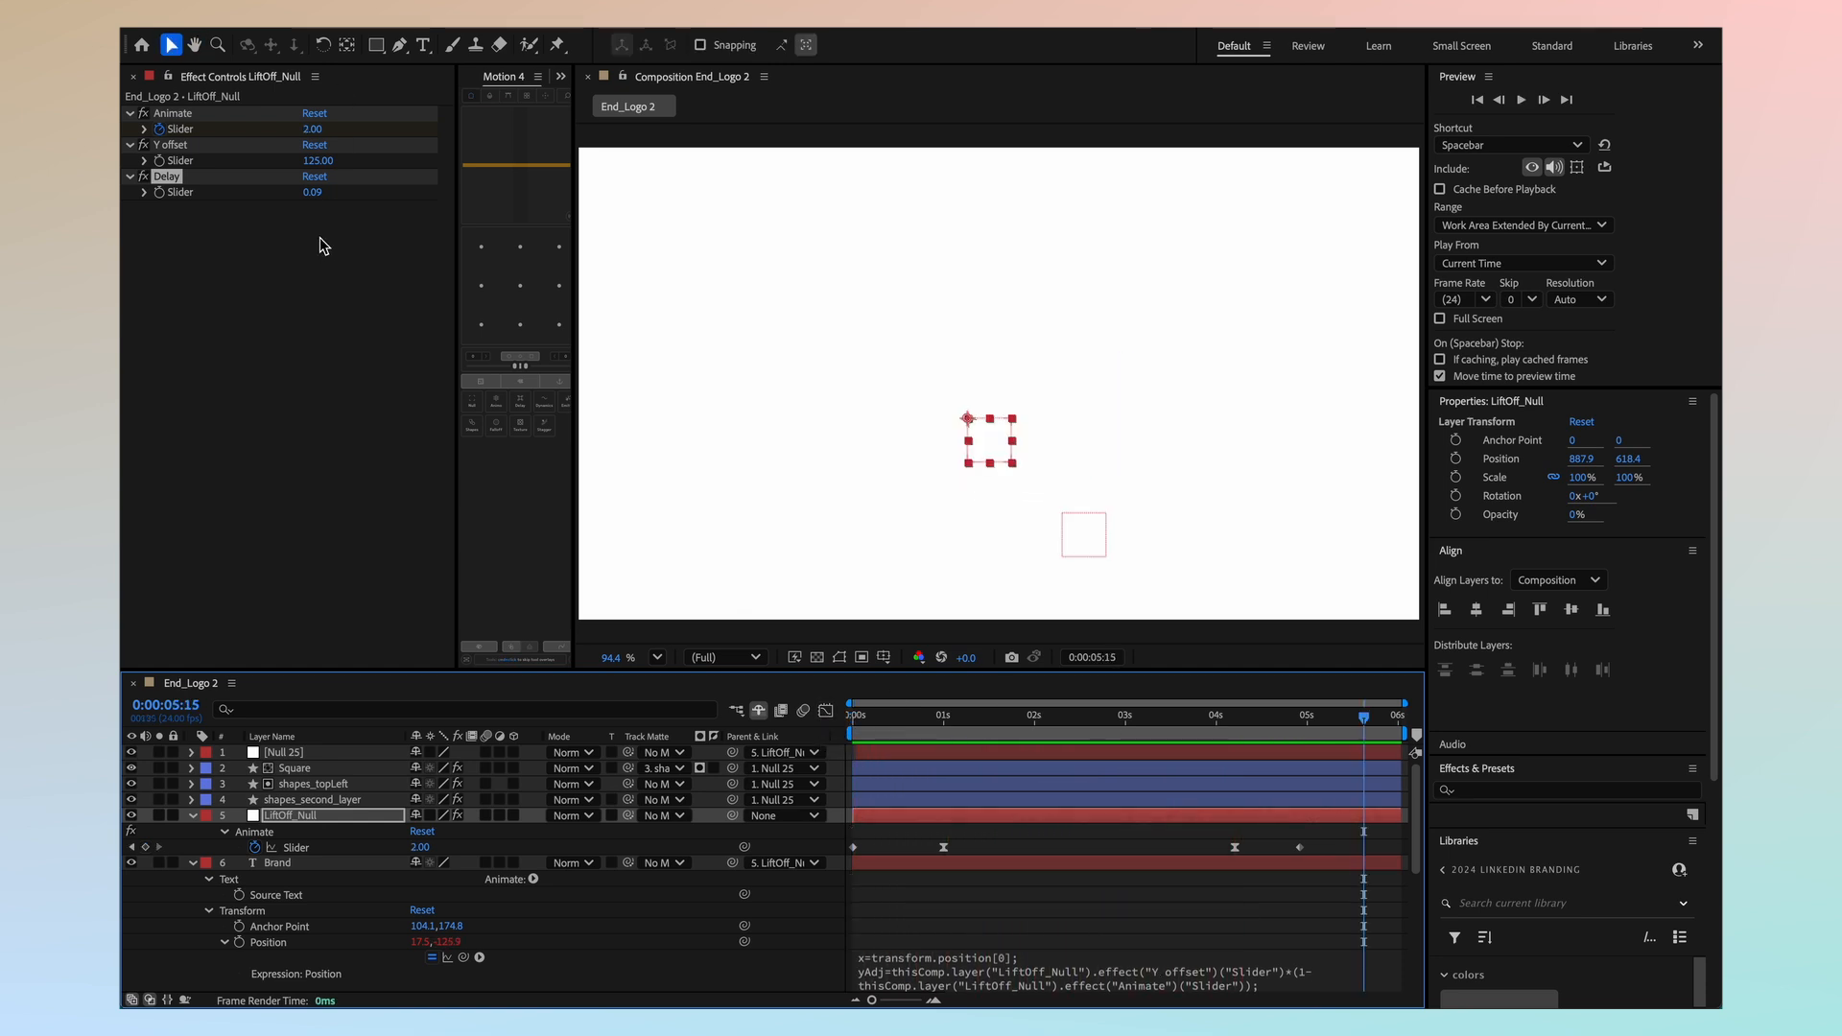
Step: Set LiftOff_Null's Delay slider to 0.75 and preview the animation from the first frame
click(312, 192)
text(1)
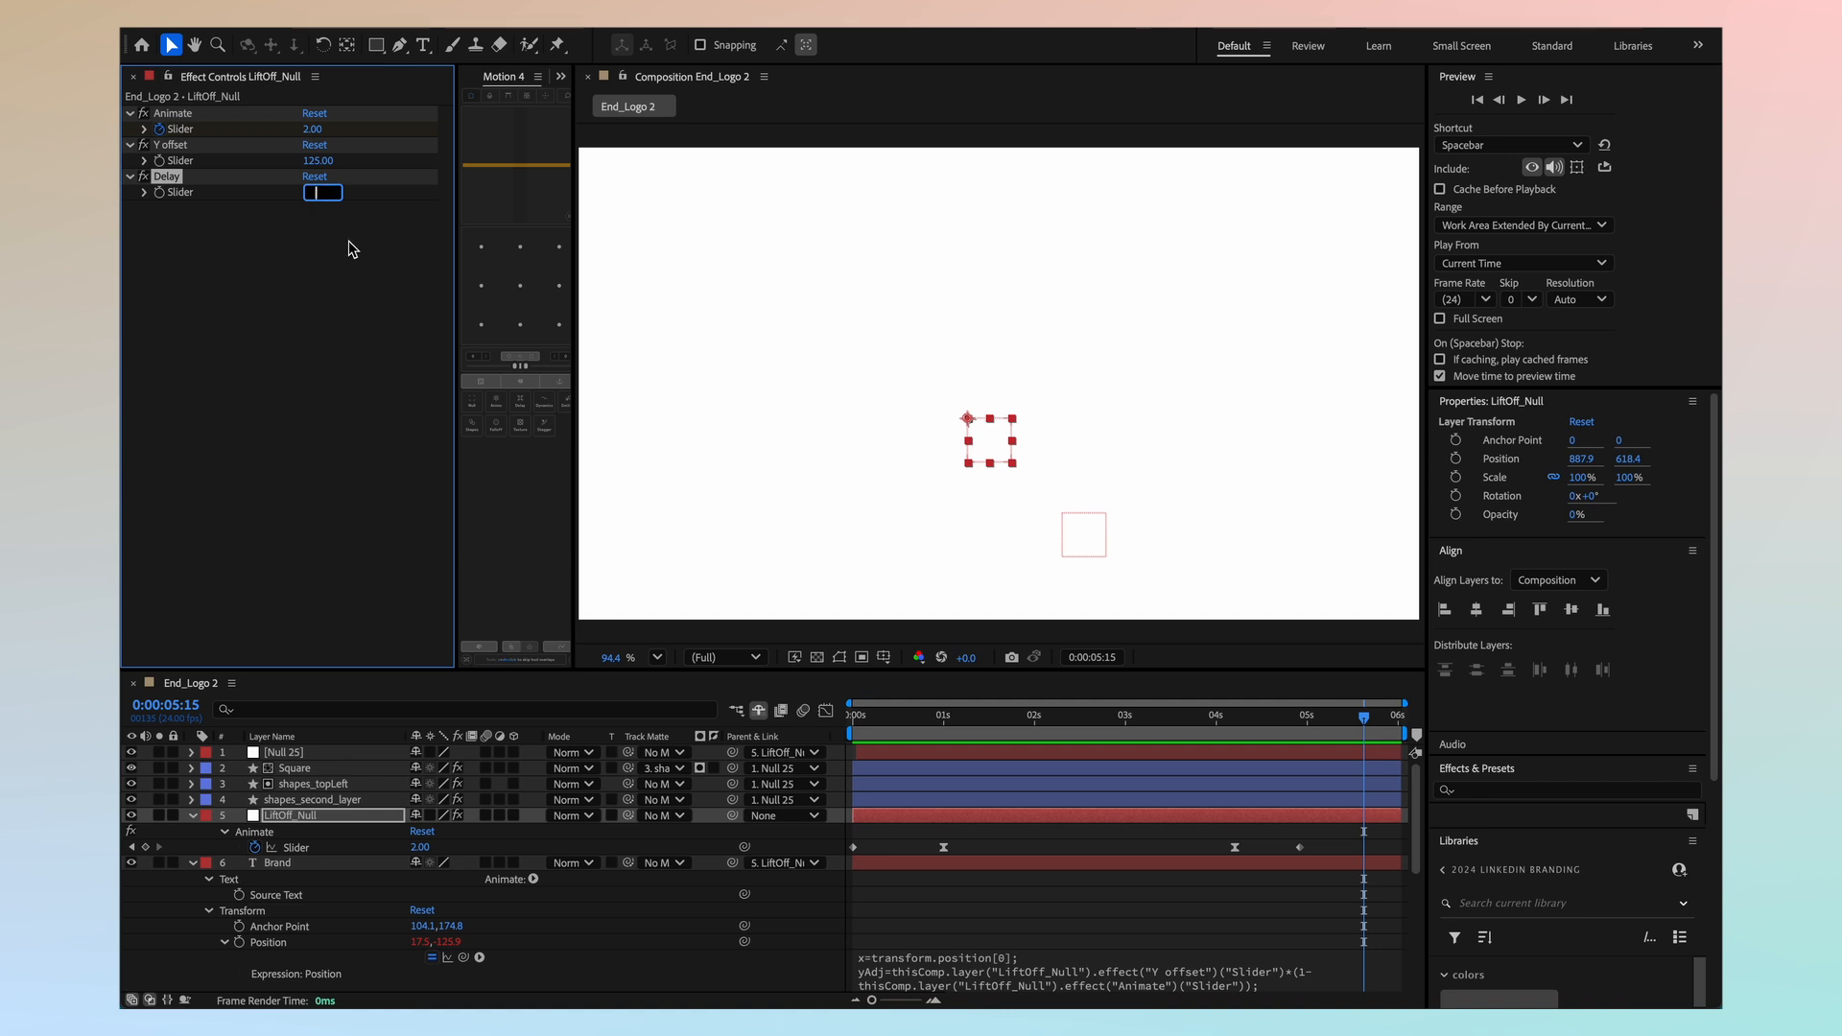
text(0.75)
key(Return)
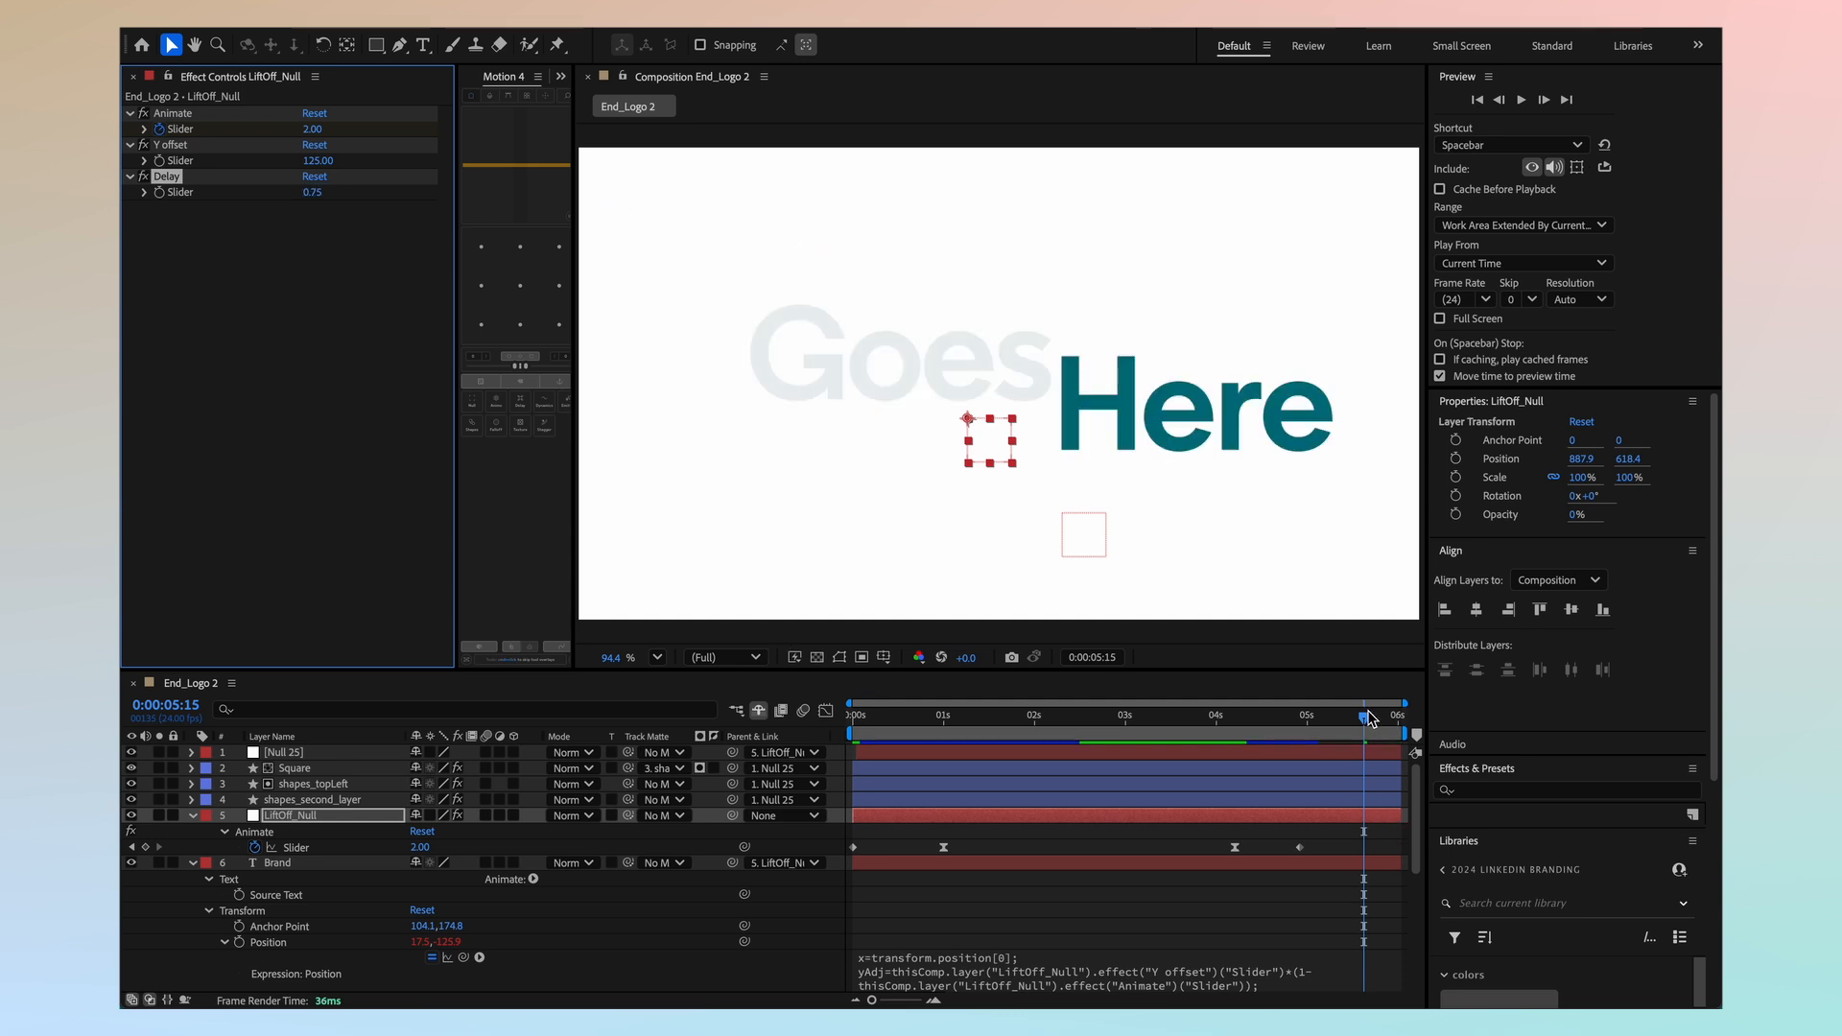
click(1397, 715)
drag(1430, 704, 811, 764)
key(space)
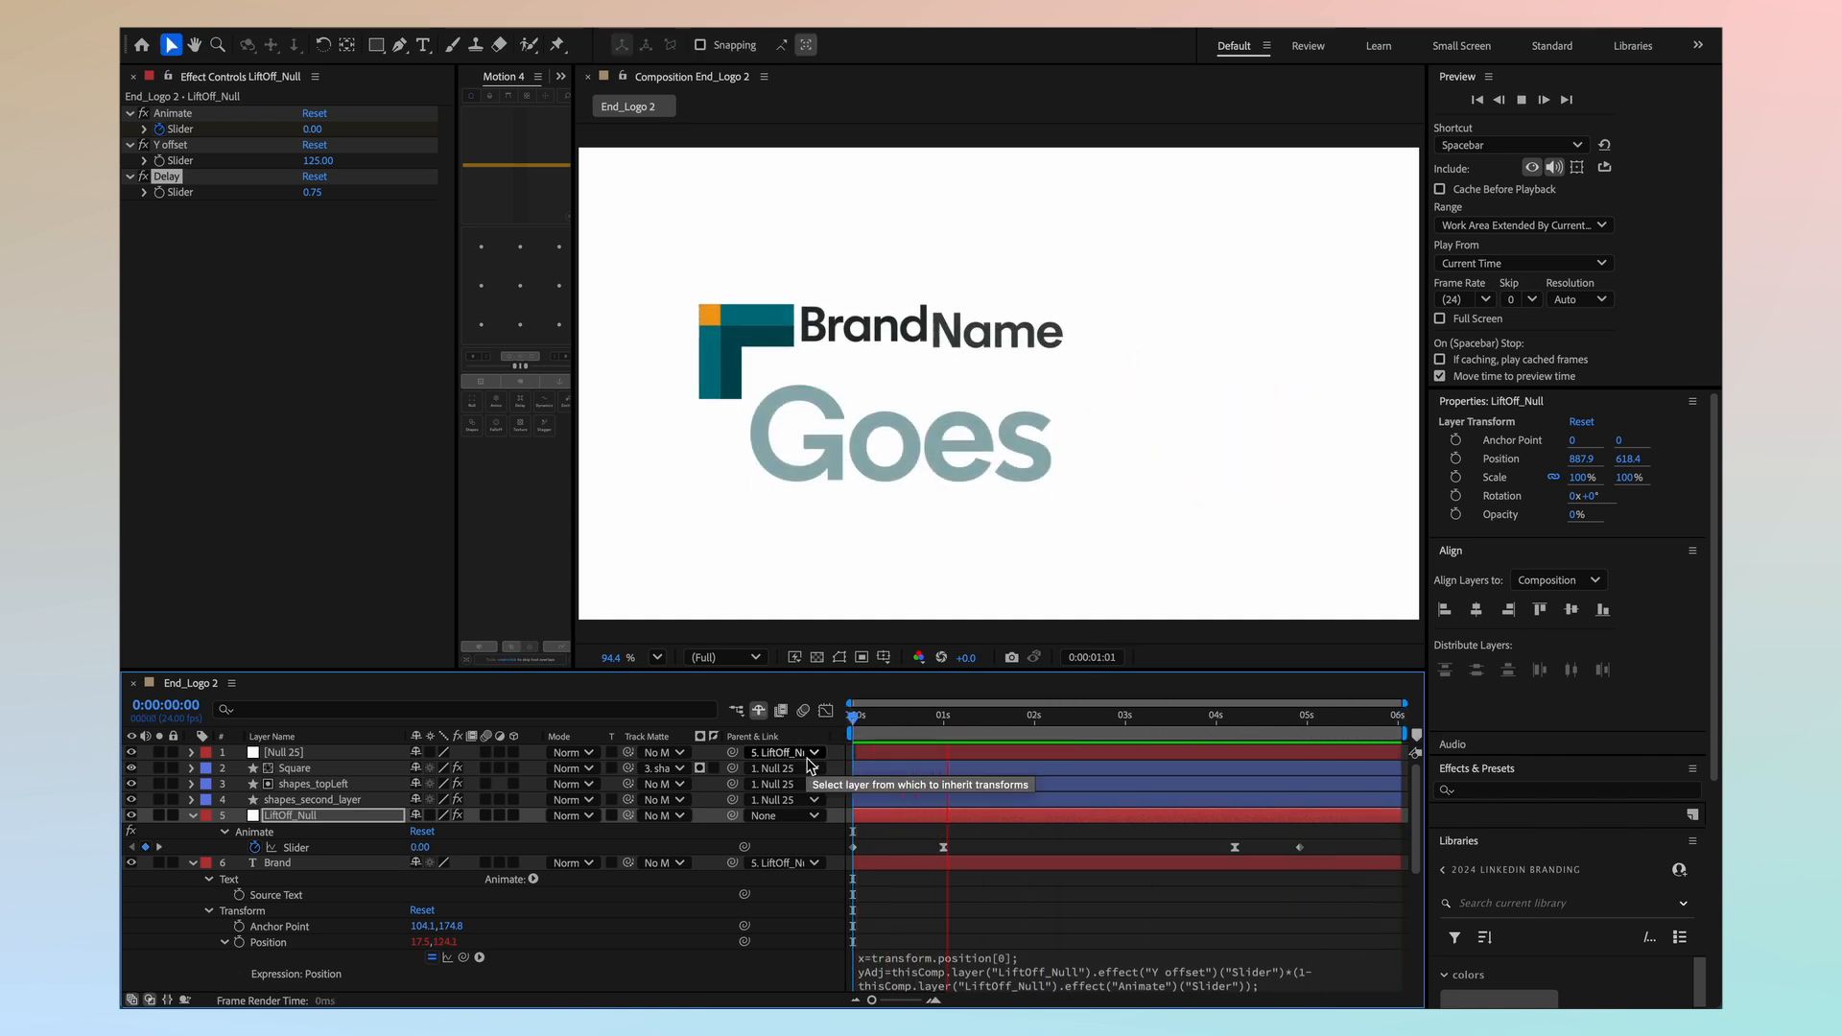